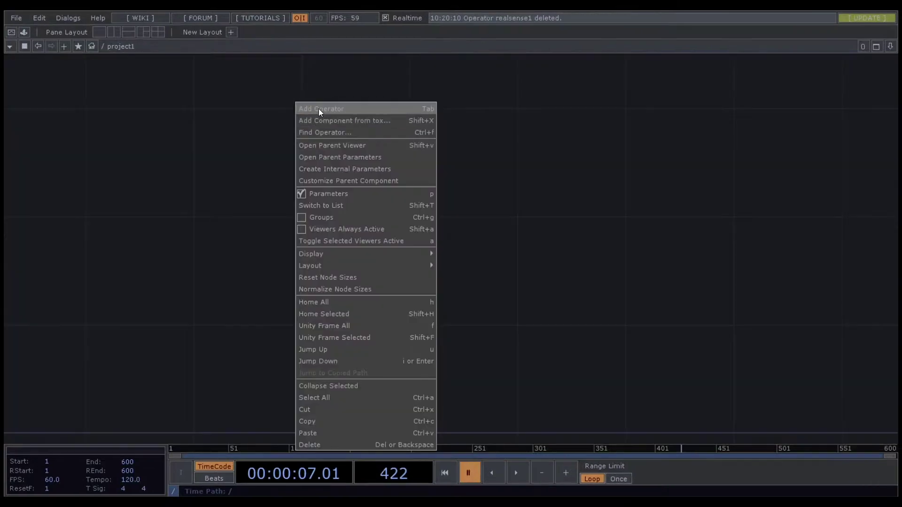
Step: Clear out the old realsense1 network, leaving an empty project1 network
key("Escape")
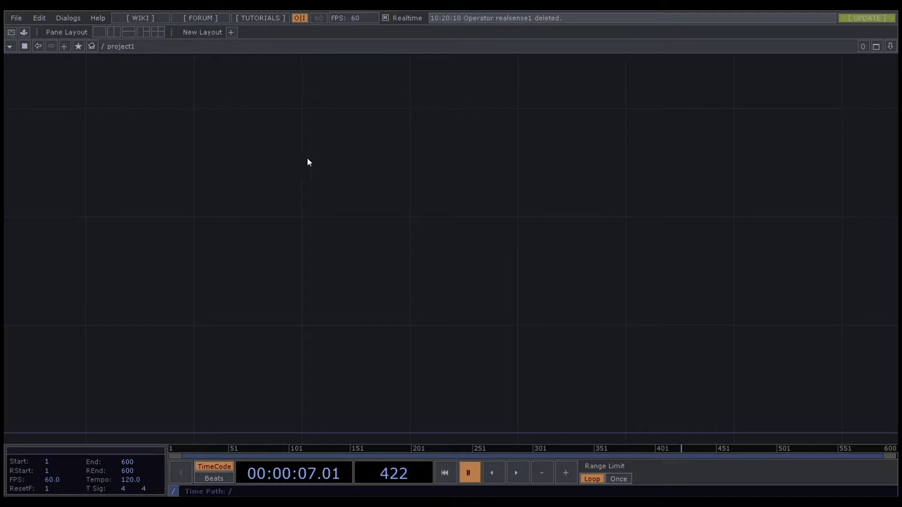
Step: Add a RealSense camera input set to the D435 model and start playback
left_click(210, 236)
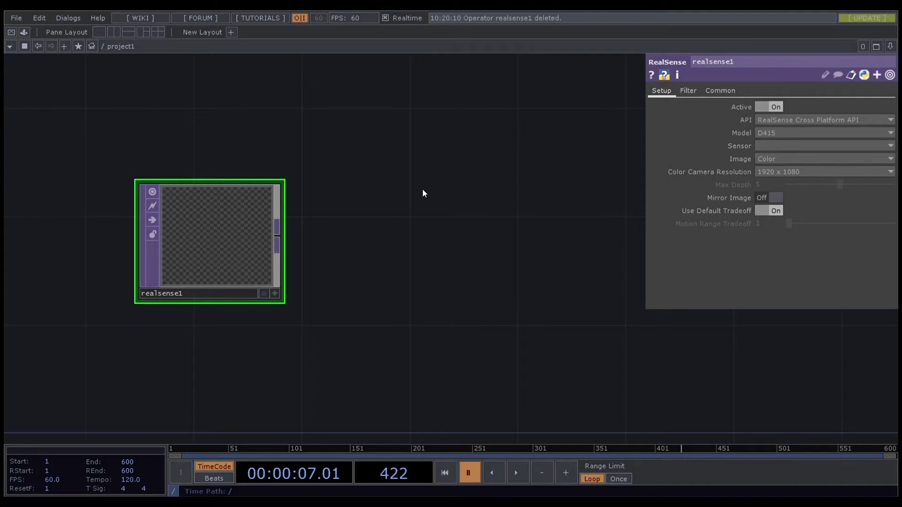
left_click_drag(422, 189, 410, 207)
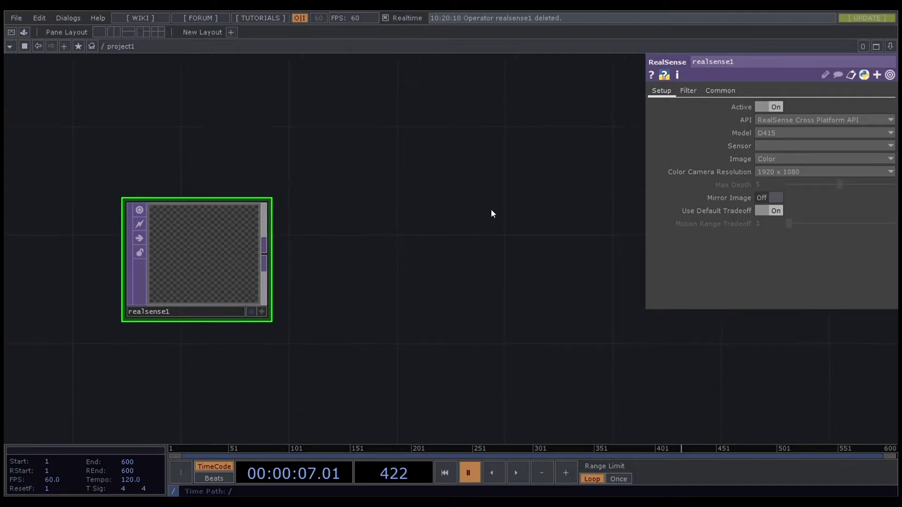
left_click(780, 132)
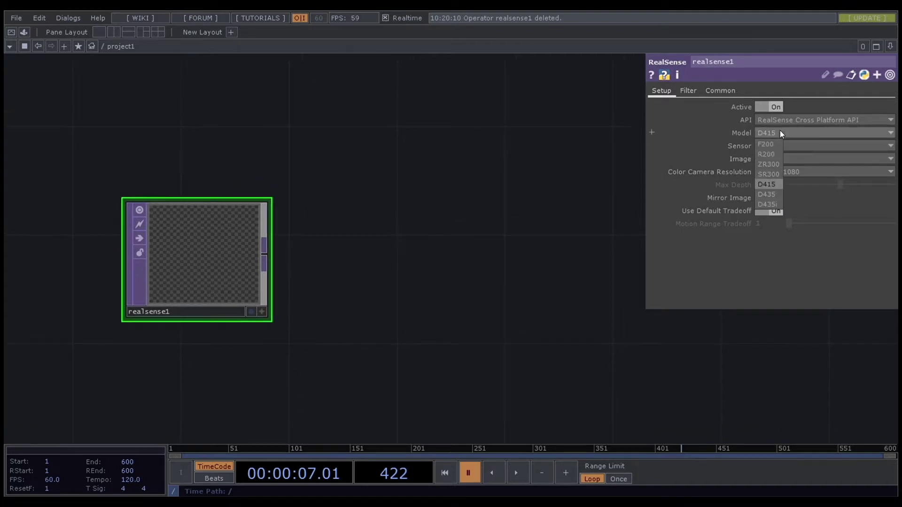
left_click(771, 195)
left_click_drag(434, 212, 386, 204)
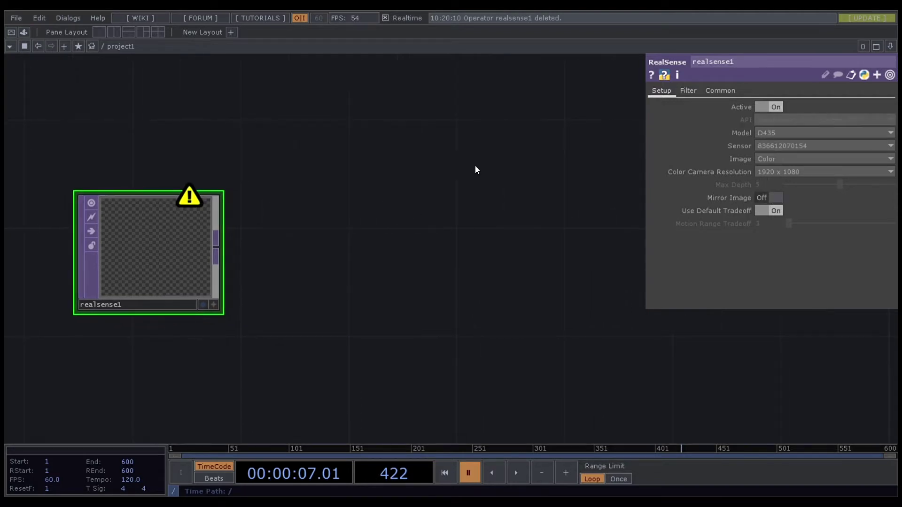
left_click(779, 159)
left_click(515, 473)
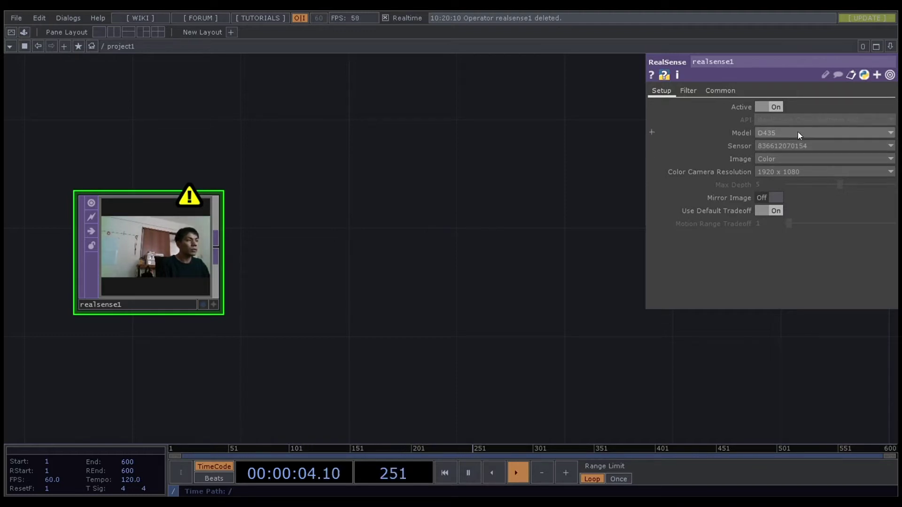
Step: Switch the camera image to mirrored Depth with a Max Depth of 5
left_click(774, 162)
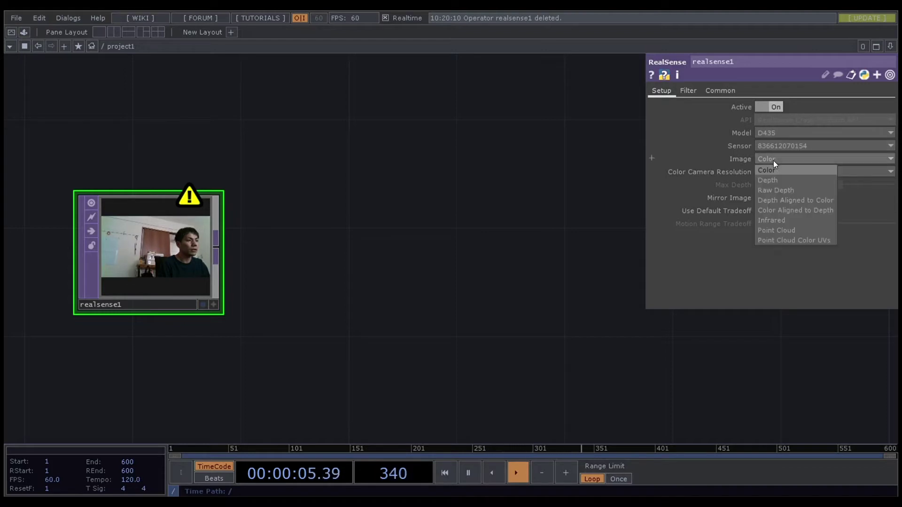
left_click(777, 184)
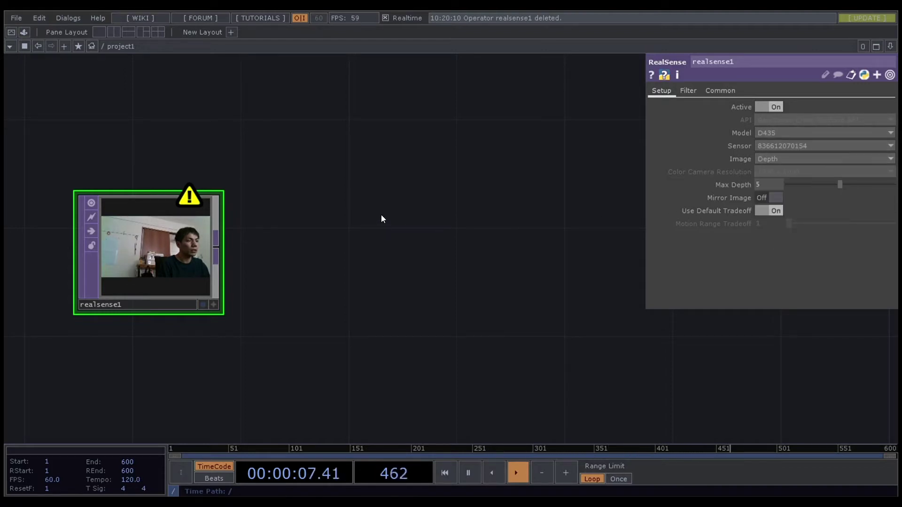
left_click_drag(363, 234, 419, 236)
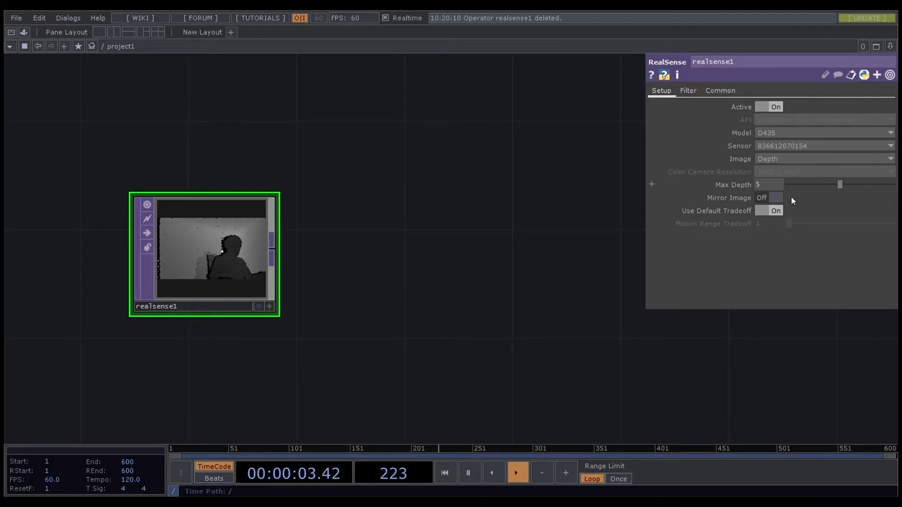
left_click(770, 197)
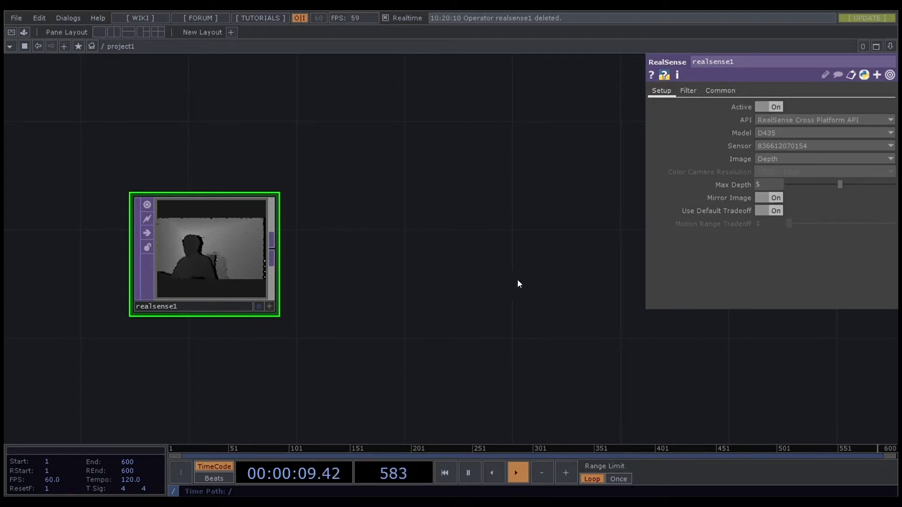
left_click_drag(472, 275, 428, 285)
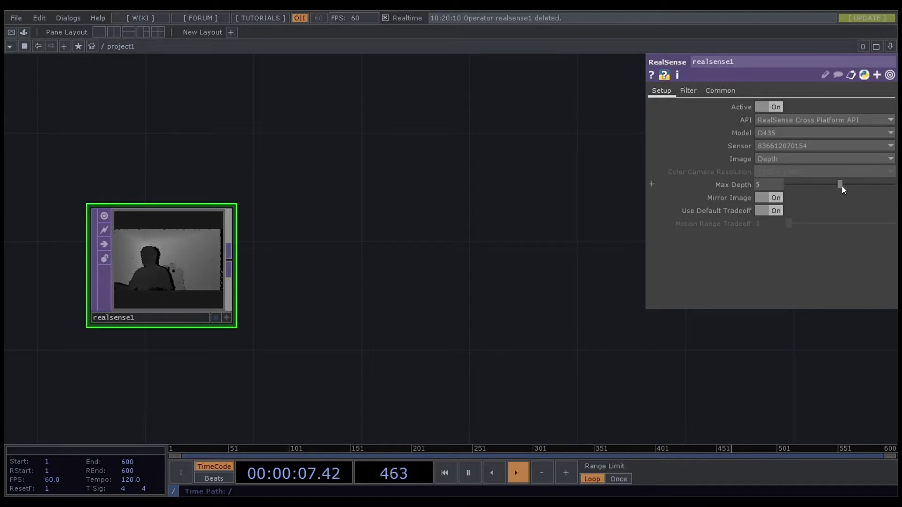
left_click_drag(842, 186, 823, 185)
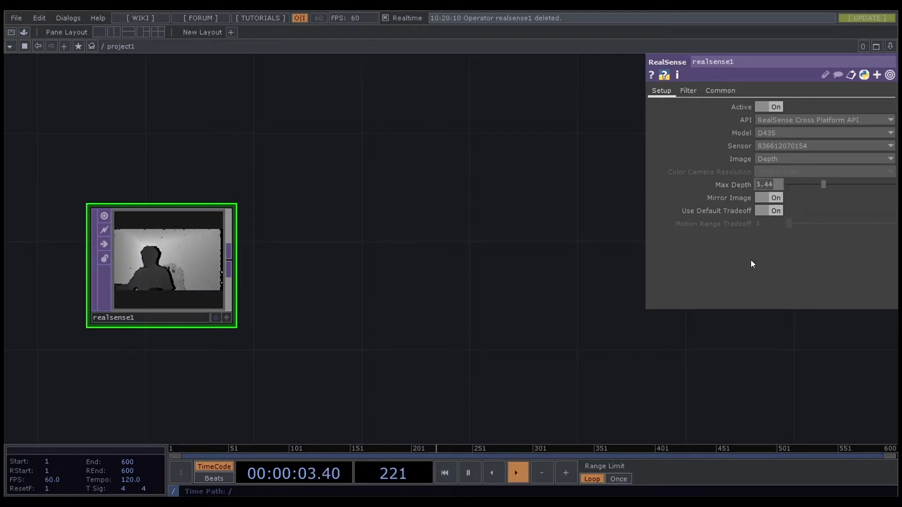
type("5")
key("Return")
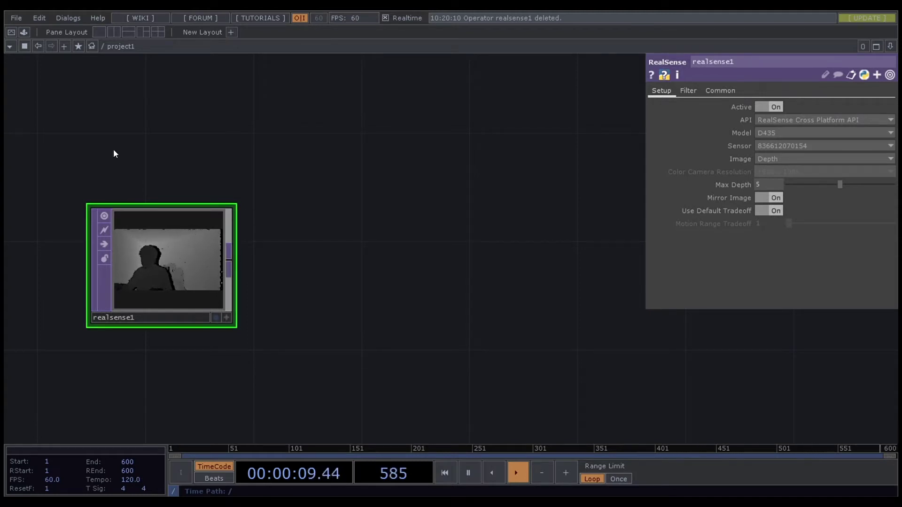
Step: Add a Level node after realsense1 with Invert on, Black Level 0.8, Brightness 2 and Gamma 3
left_click(137, 300)
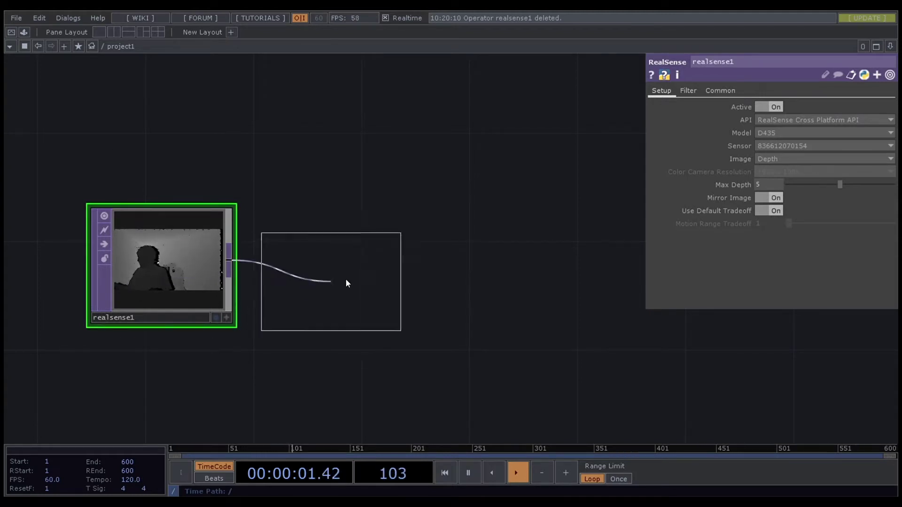
left_click(369, 259)
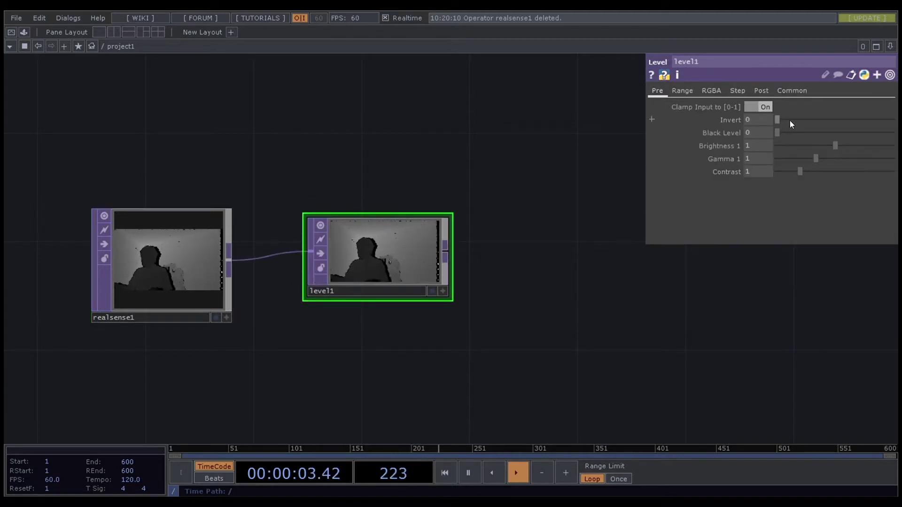
left_click_drag(791, 120, 892, 119)
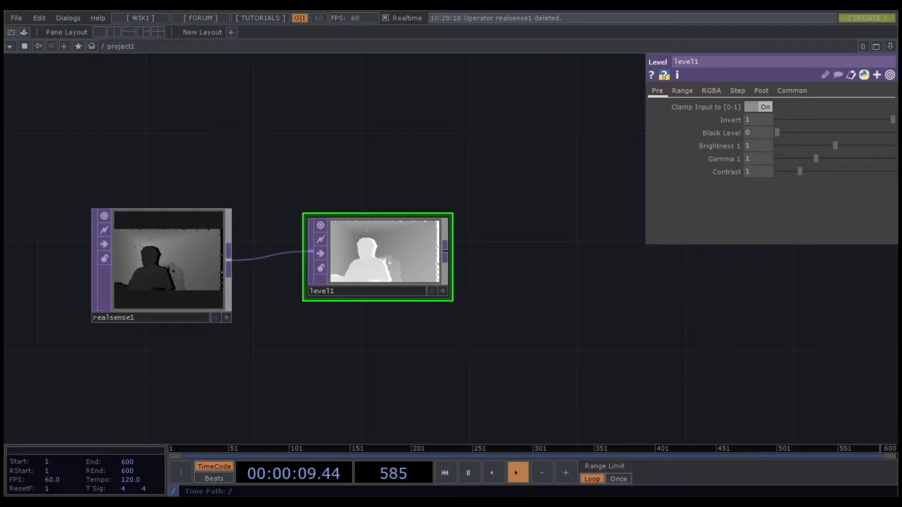
left_click_drag(782, 129, 824, 138)
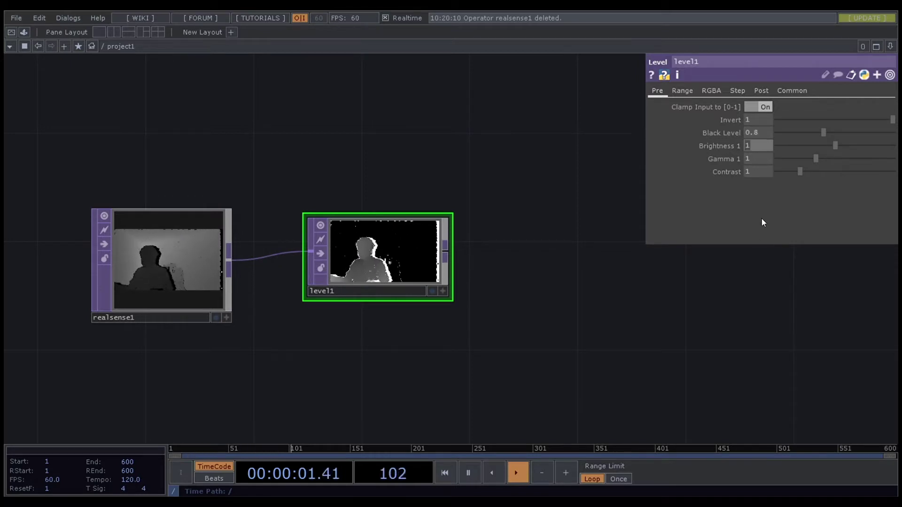
type("2")
key("Return")
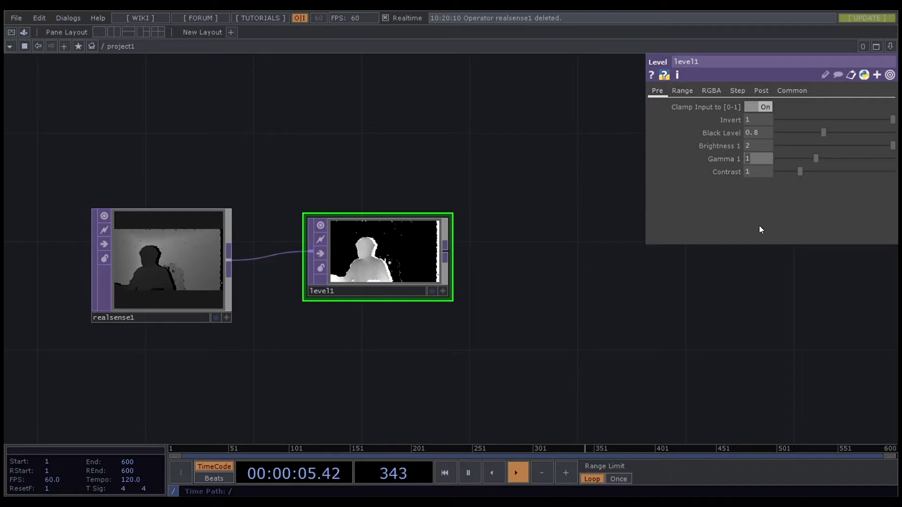
type("3")
key("Return")
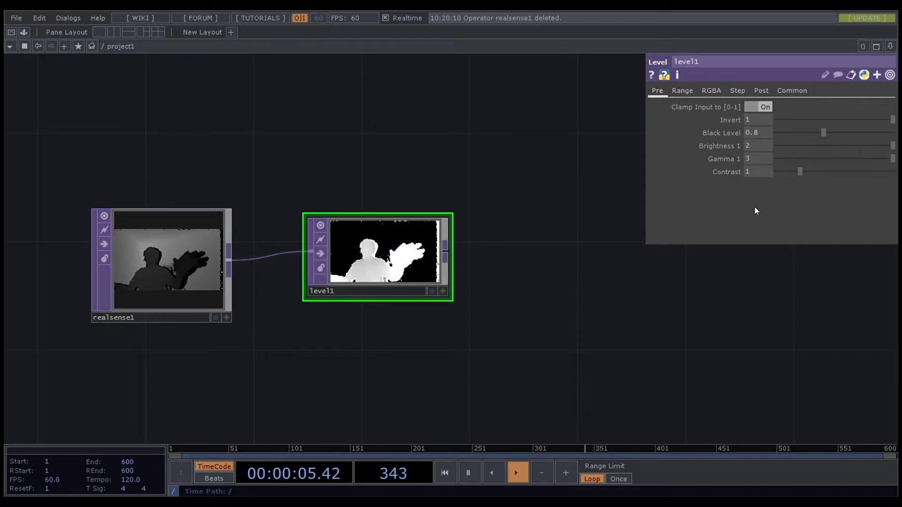
left_click_drag(516, 357, 417, 313)
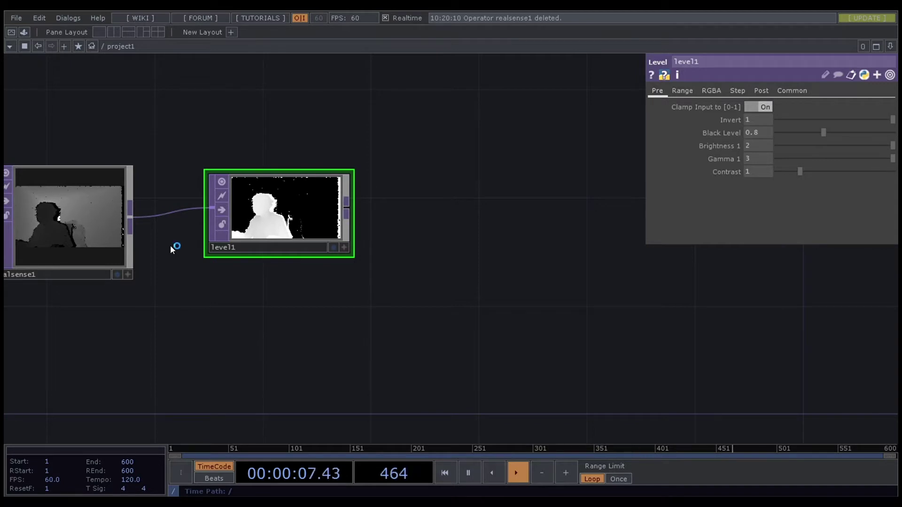
Step: Add cache1 and diff1, wiring level1 and the cache (Output Index -1) into diff1
left_click(517, 369)
right_click(496, 77)
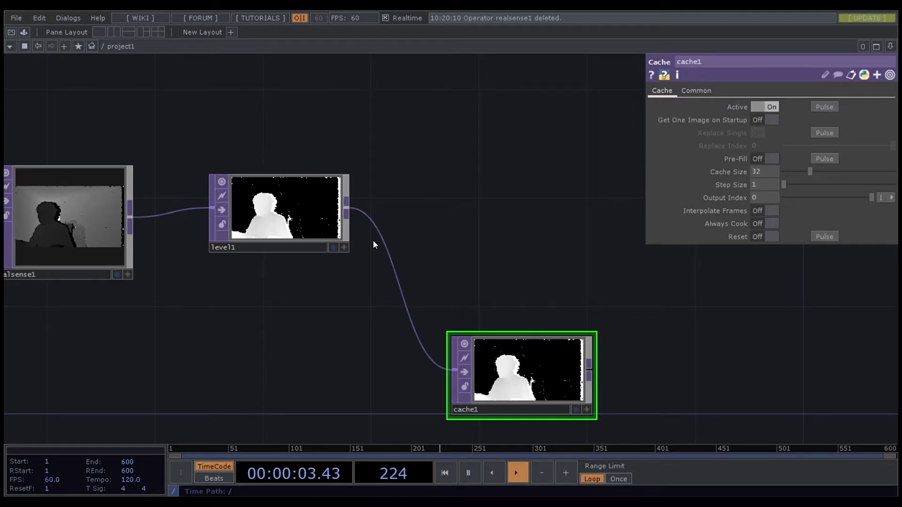
left_click(523, 221)
left_click_drag(519, 223, 523, 193)
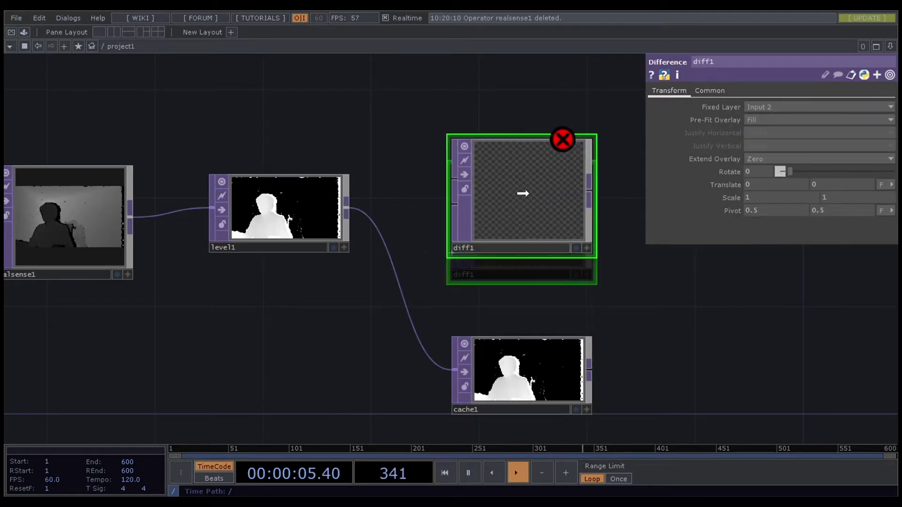
left_click_drag(347, 207, 453, 179)
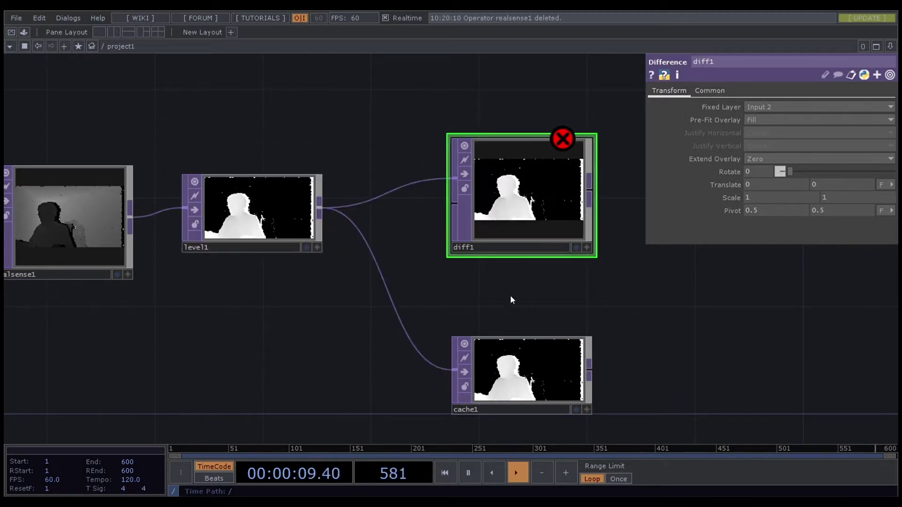
left_click_drag(589, 369, 455, 203)
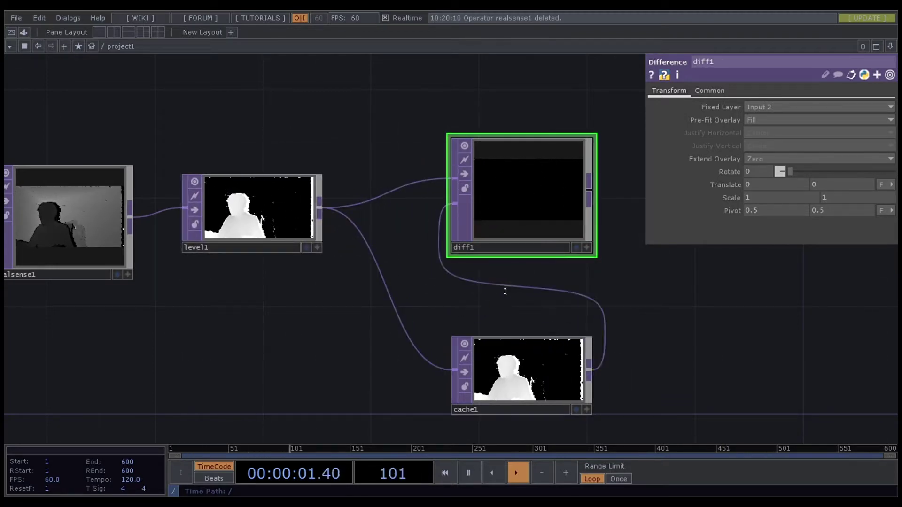
left_click(533, 366)
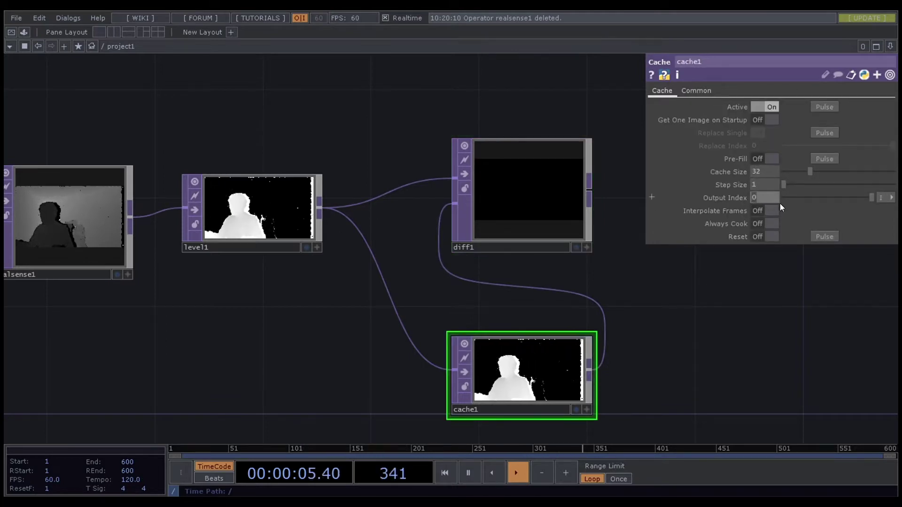
type("-1")
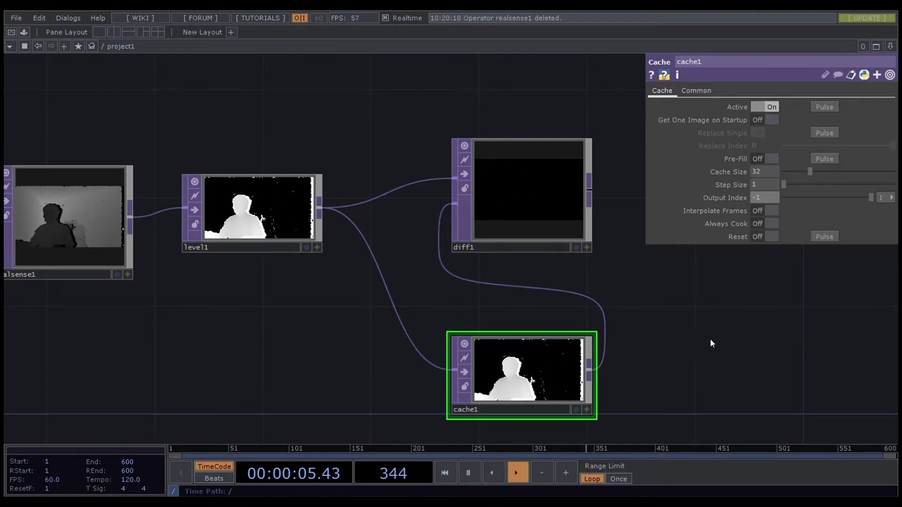
left_click_drag(709, 338, 473, 258)
left_click_drag(478, 209, 469, 270)
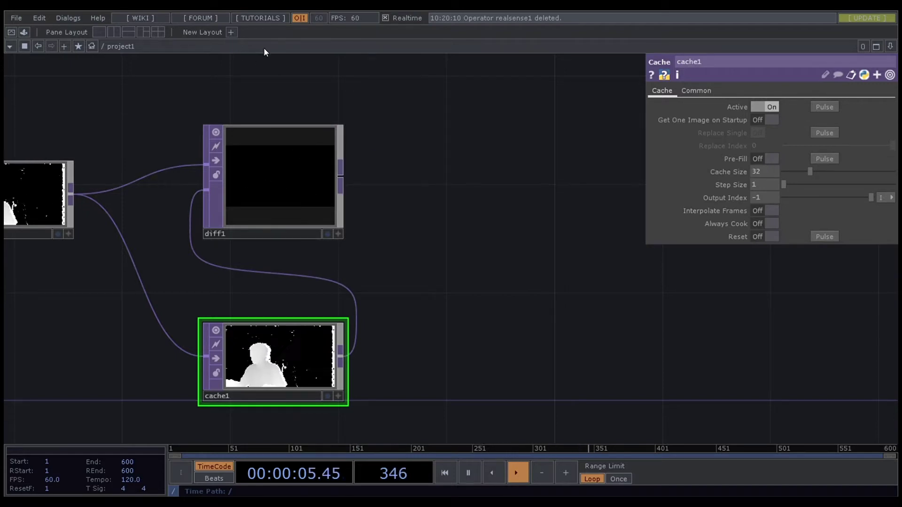
key("Return")
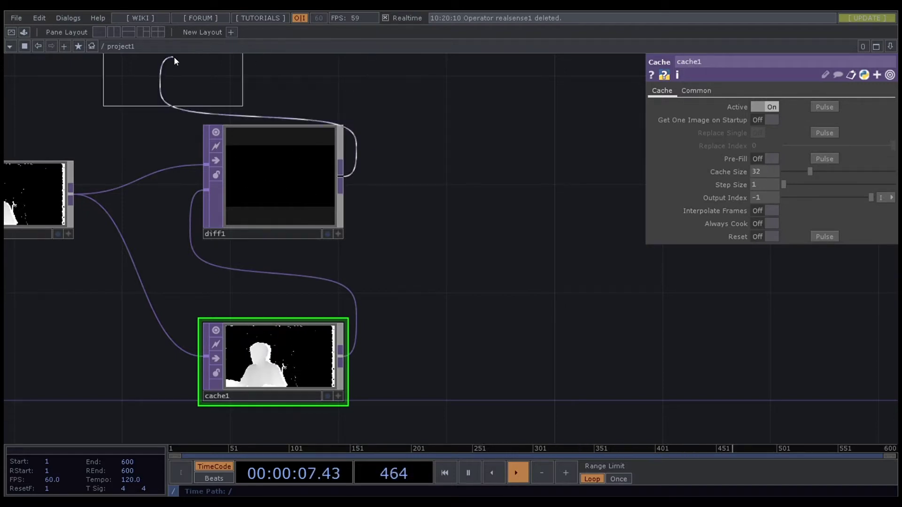
left_click(489, 164)
left_click_drag(492, 299, 429, 318)
mouse_move(424, 171)
left_mouse_down()
mouse_move(447, 193)
mouse_move(440, 172)
left_mouse_up()
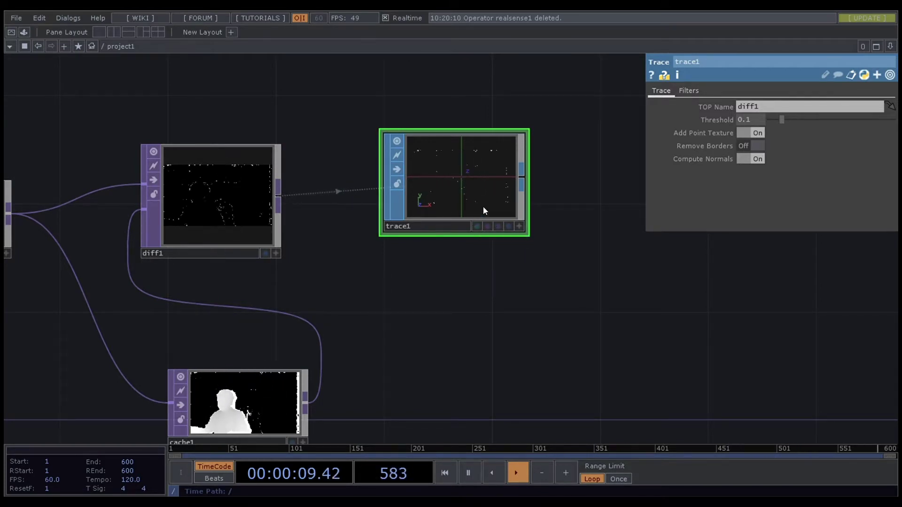
key("Delete")
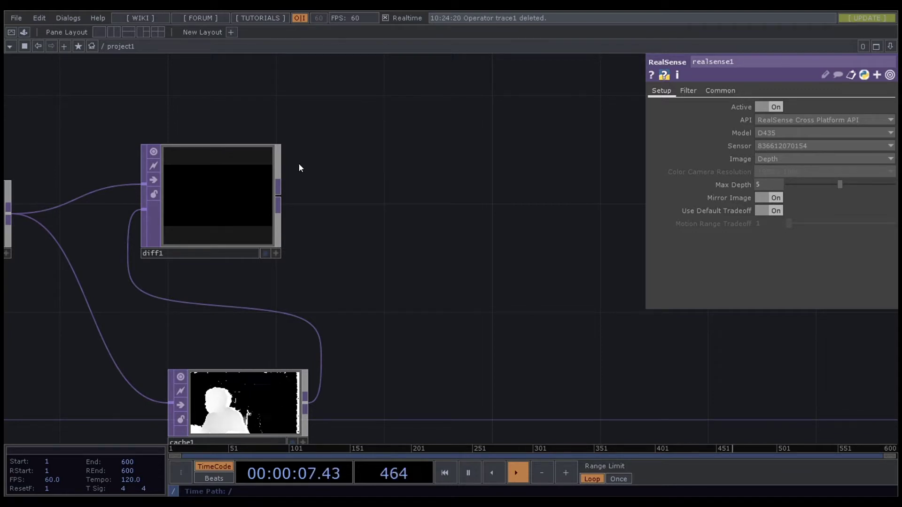
left_click(257, 304)
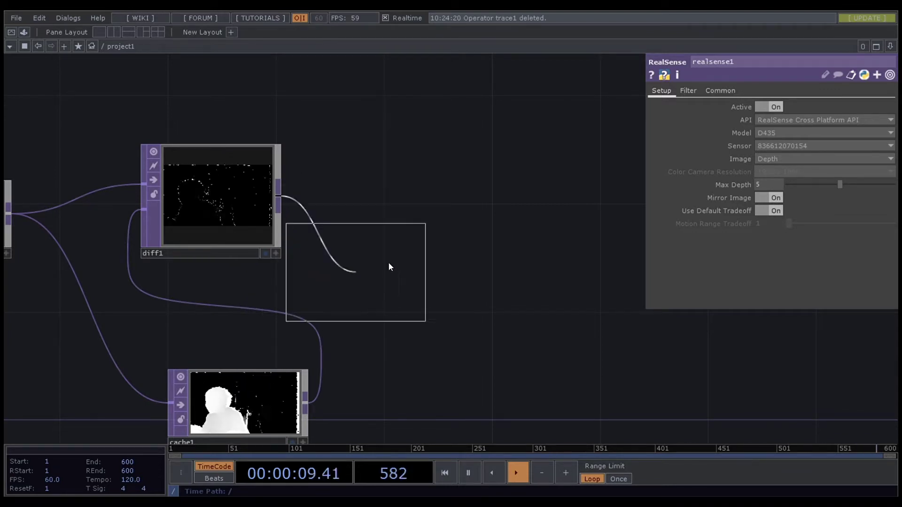
left_click(408, 202)
left_click_drag(402, 210, 412, 187)
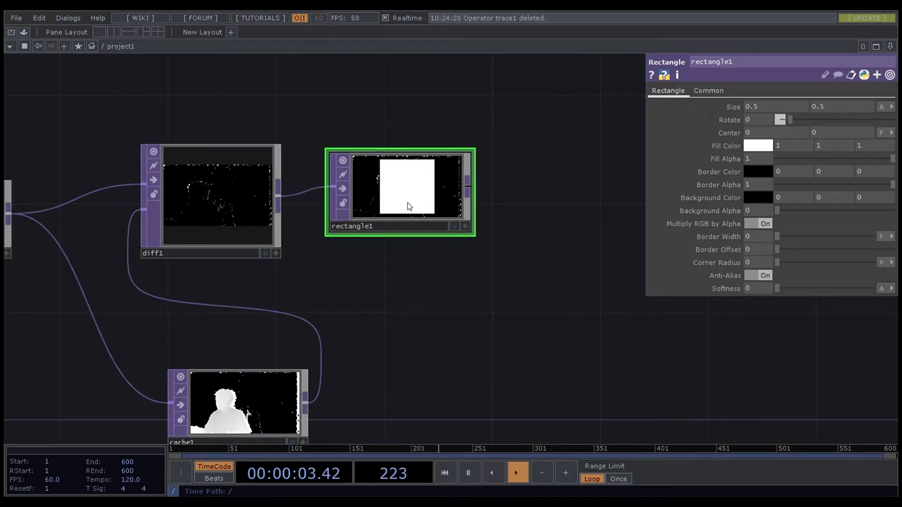
key("Delete")
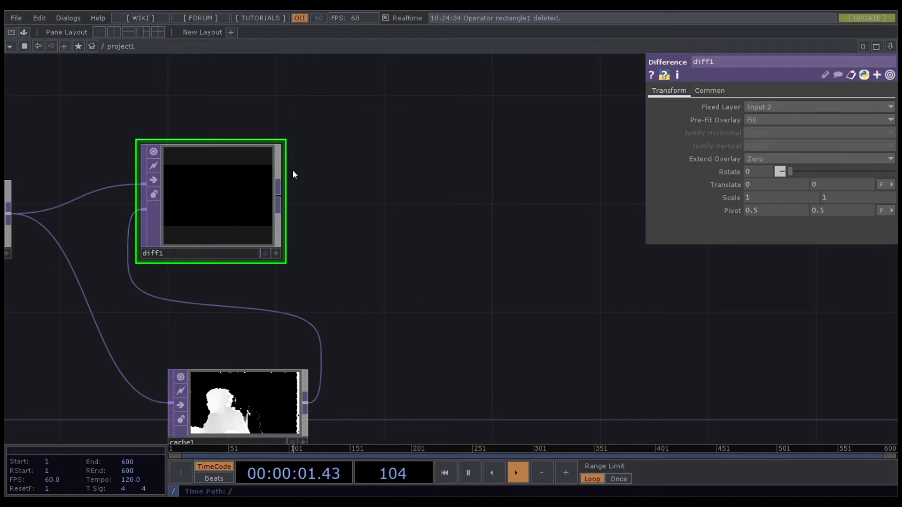
Step: Add a res1 Resolution node after diff1 with Output Resolution set to Eighth
left_click(315, 113)
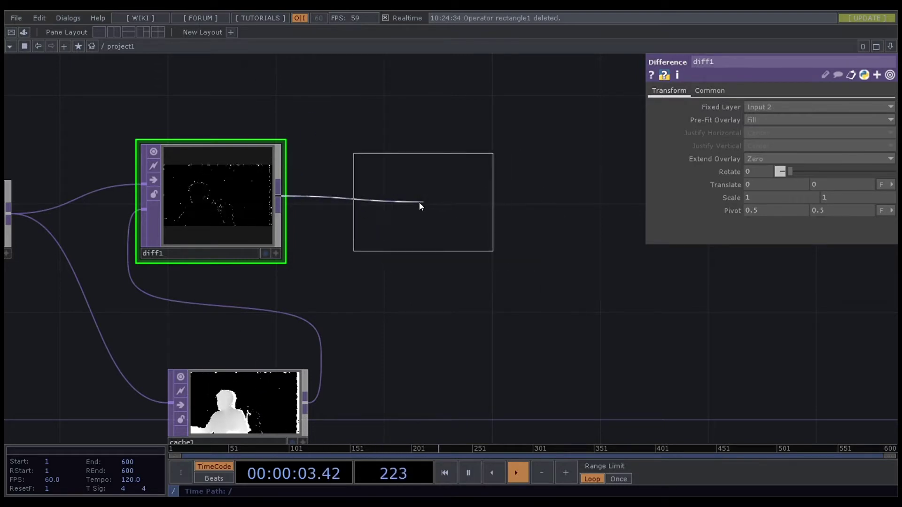
left_click(399, 217)
left_click_drag(425, 207, 425, 179)
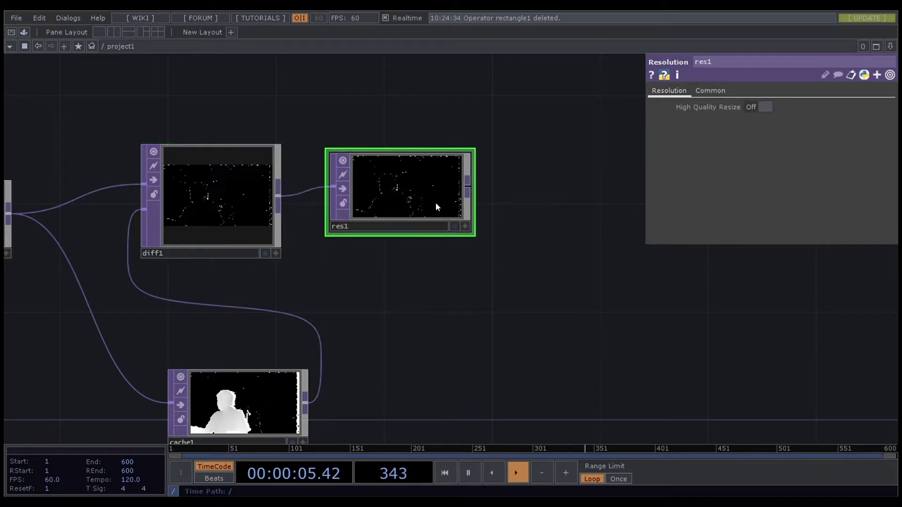
left_click(711, 91)
left_click(784, 107)
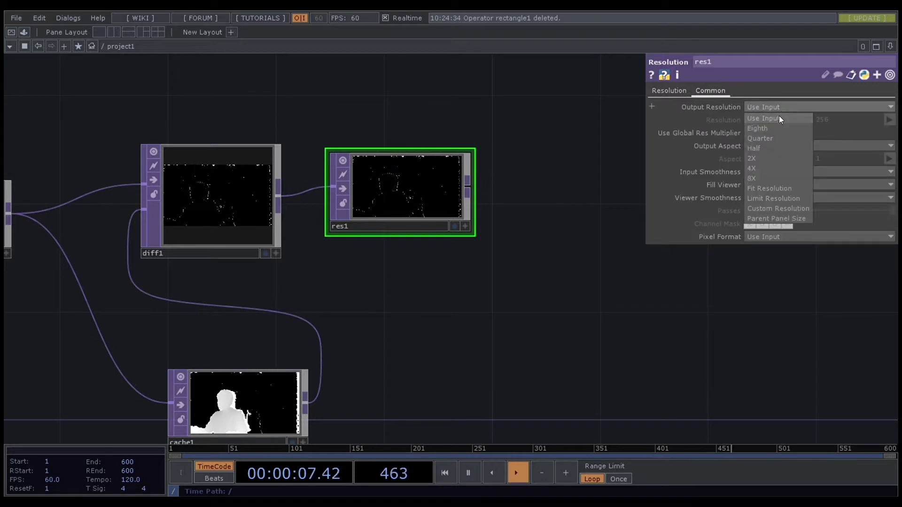
left_click(761, 129)
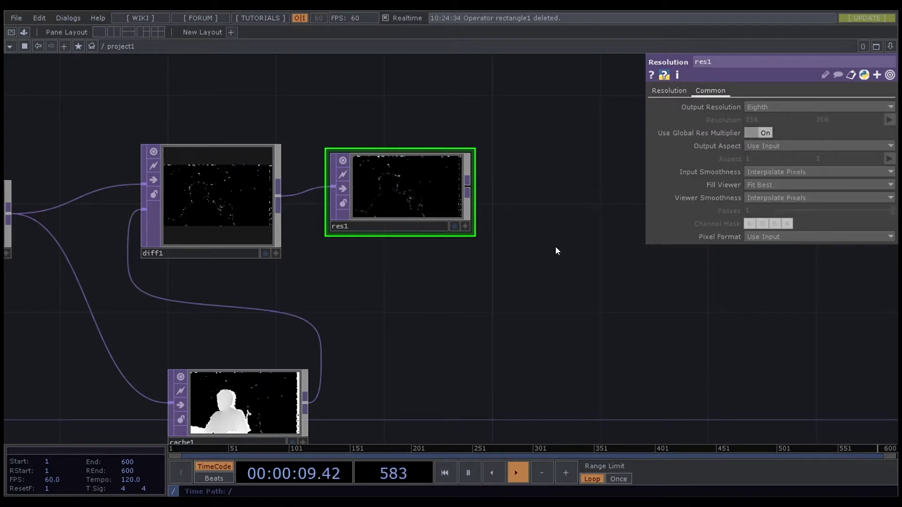
scroll(387, 199, "down", 2)
scroll(387, 201, "up", 4)
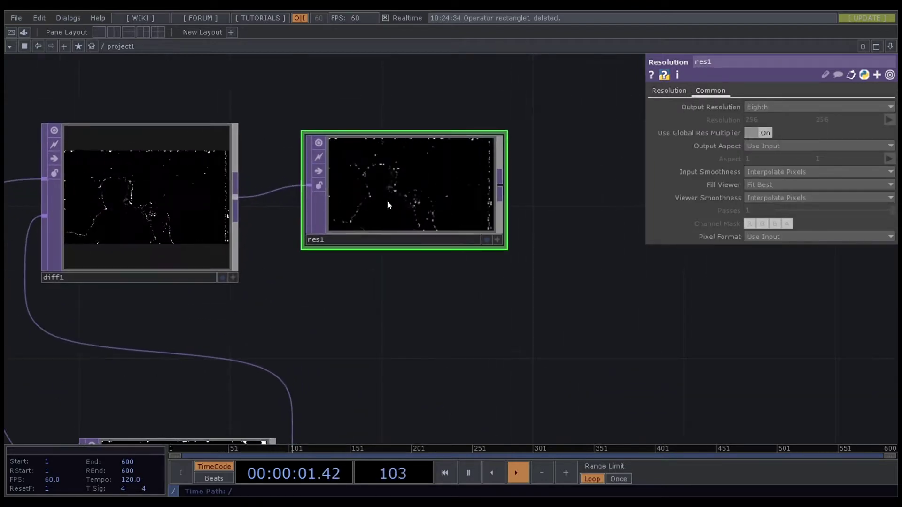
Step: Inspect diff1 and res1 image sizes, confirming res1 outputs 160x90
middle_click(223, 235)
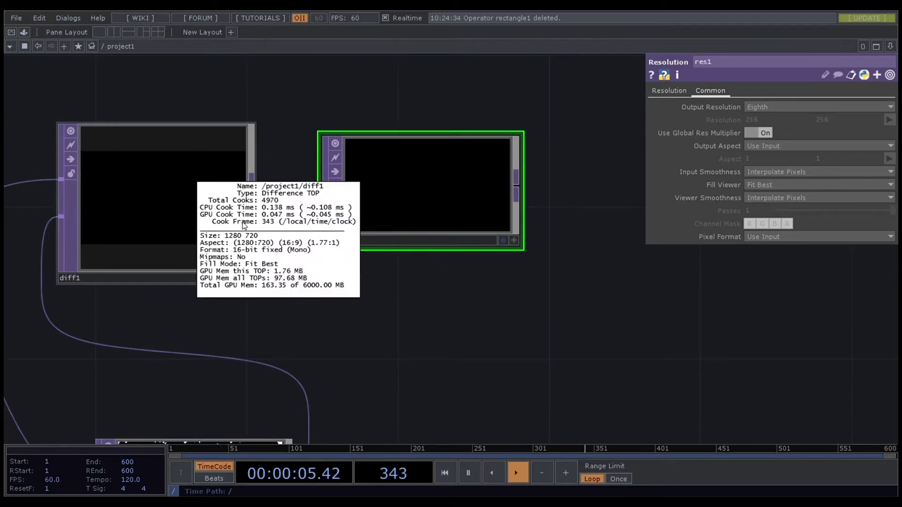
middle_click(446, 171)
middle_click(413, 182)
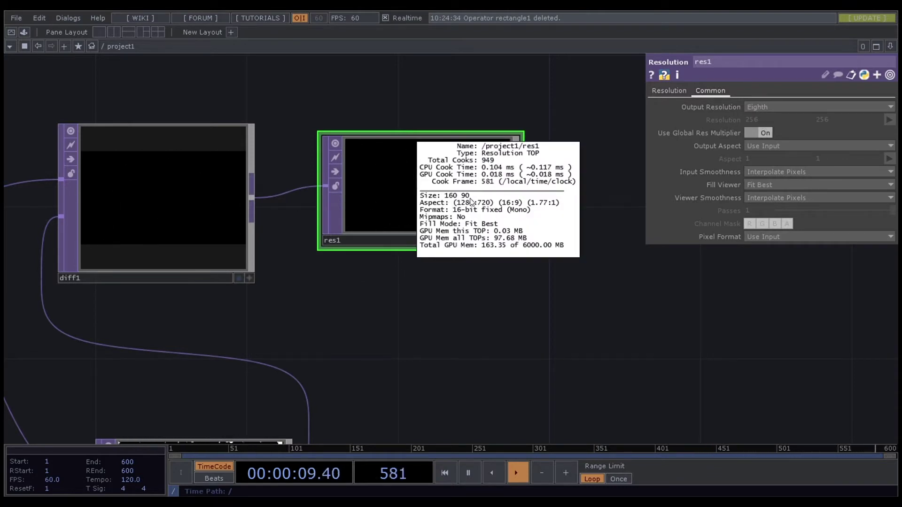
left_click_drag(505, 292, 460, 331)
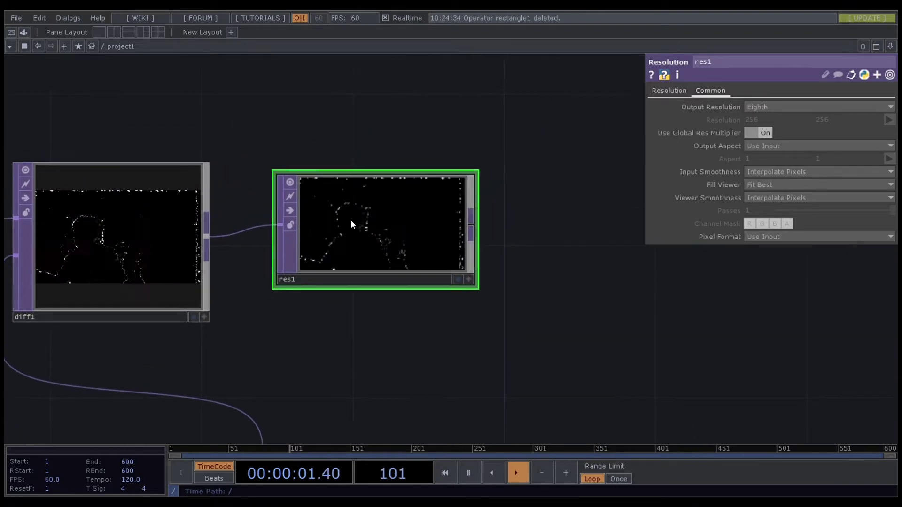
left_click_drag(466, 227, 400, 198)
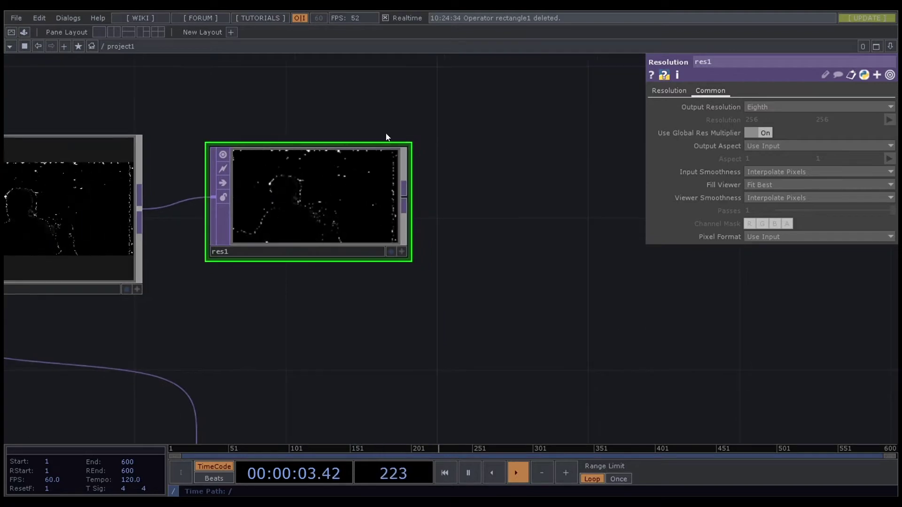
Step: Add a trace1 Trace node wired from res1 and show its Filters page
left_click(404, 197)
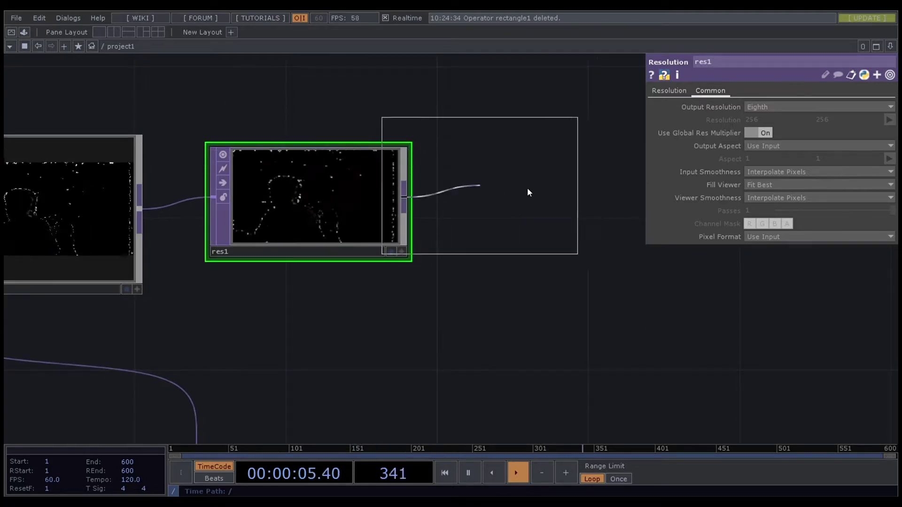
left_click(572, 190)
mouse_move(569, 312)
left_mouse_down()
mouse_move(201, 324)
mouse_move(365, 324)
left_mouse_up()
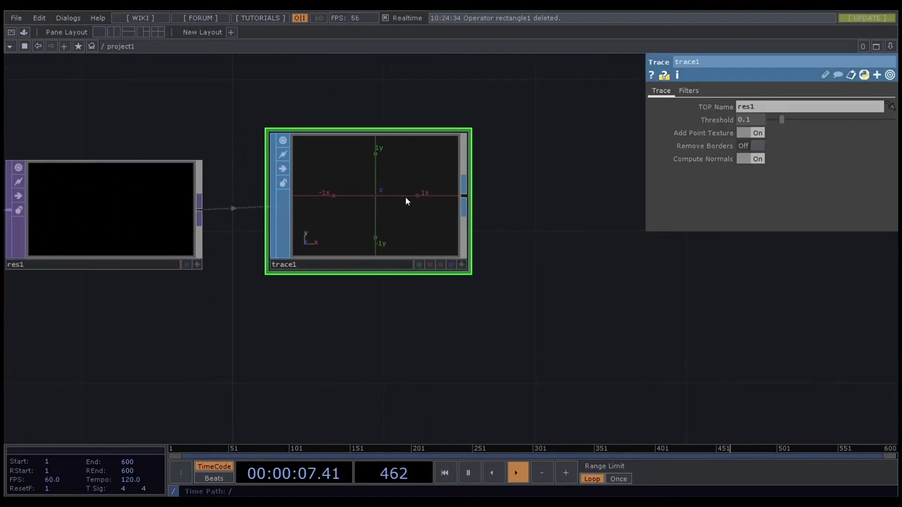
middle_click_drag(407, 201, 373, 220)
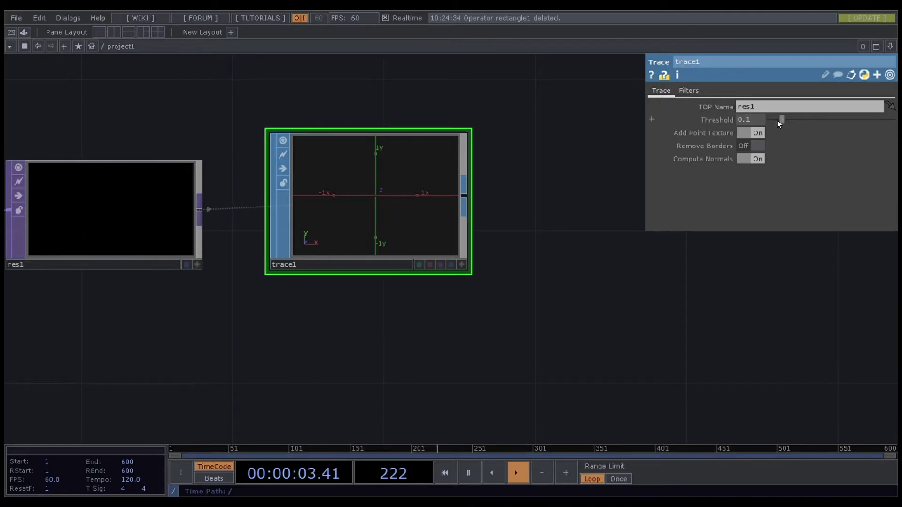
left_click(691, 91)
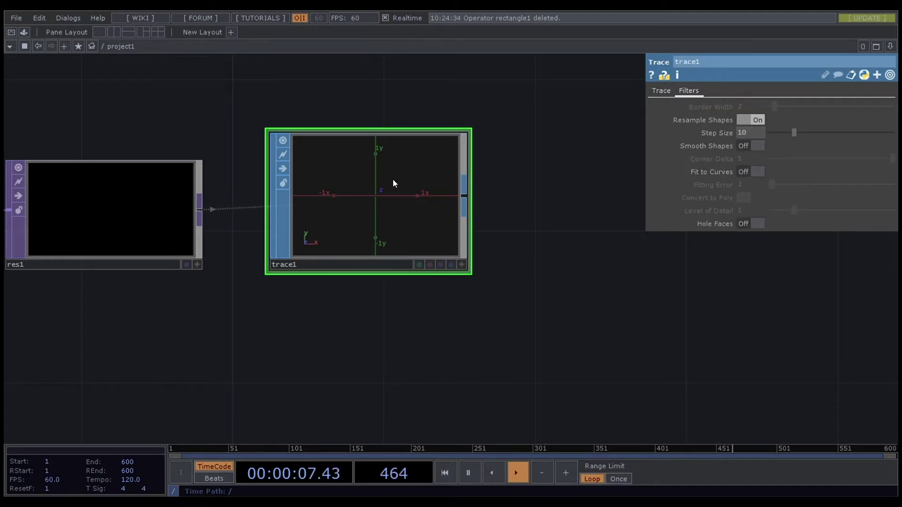
scroll(375, 192, "down", 3)
scroll(376, 194, "up", 3)
scroll(381, 201, "up", 5)
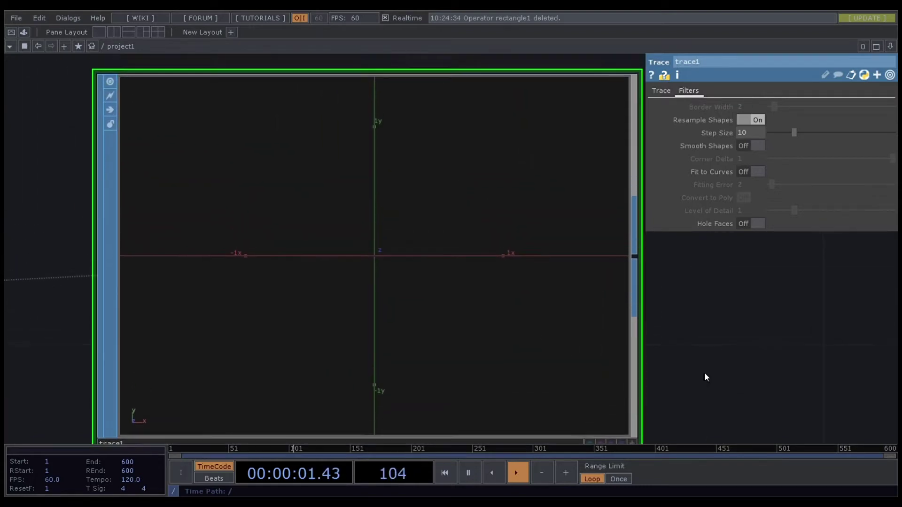
Step: Adjust the trace1 viewer options and try Step Size values, undoing back to 10
right_click(398, 245)
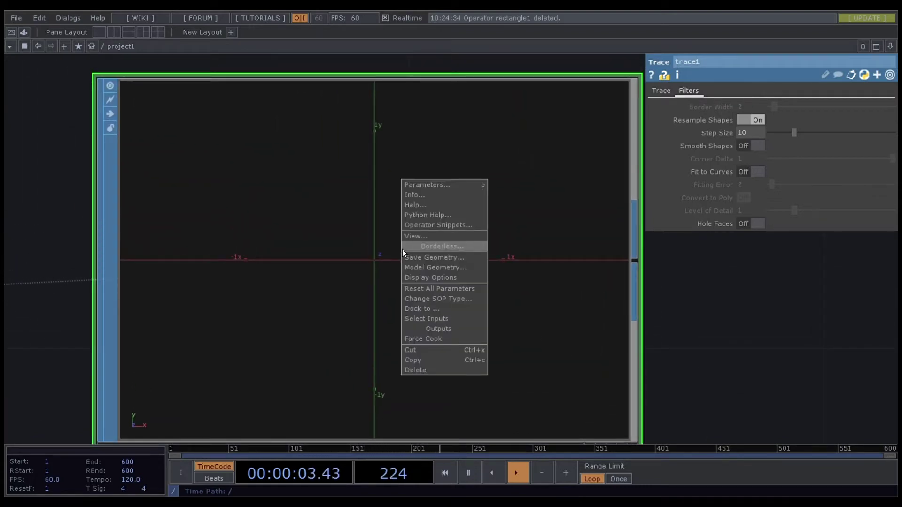
left_click(431, 278)
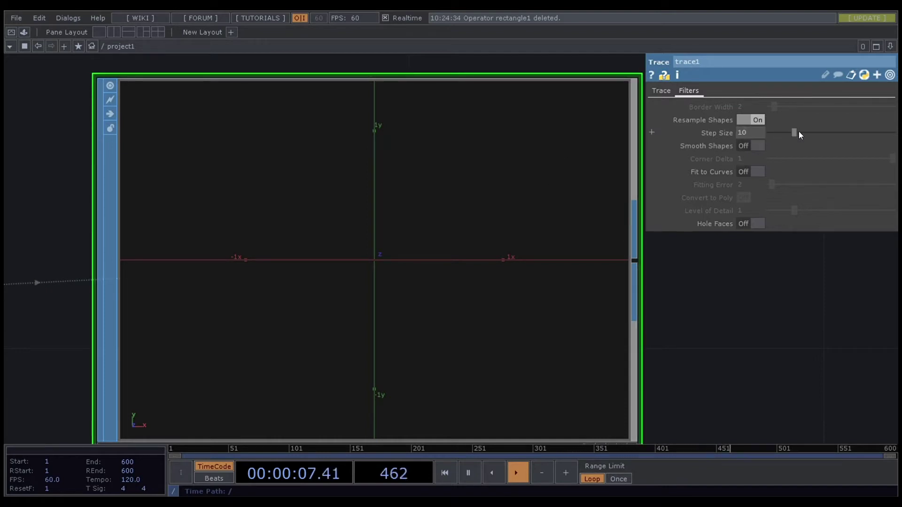
left_click_drag(799, 132, 781, 135)
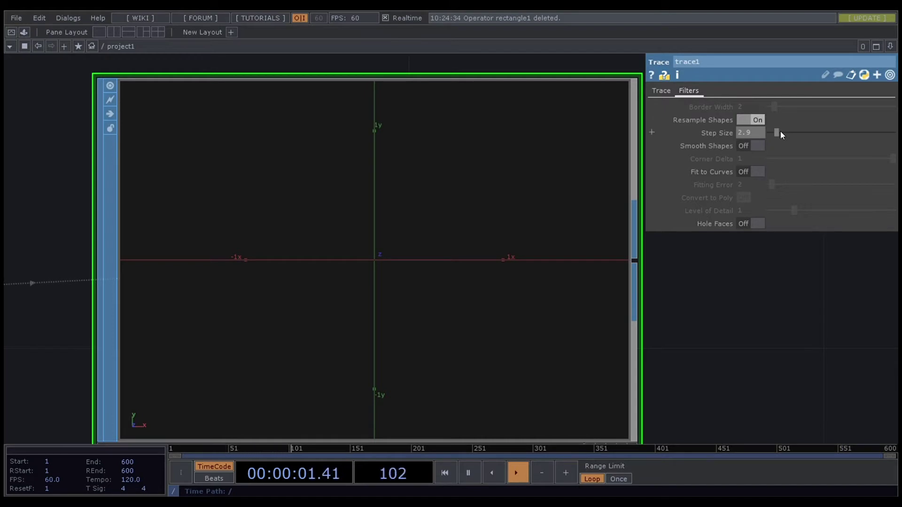
left_click_drag(792, 133, 843, 133)
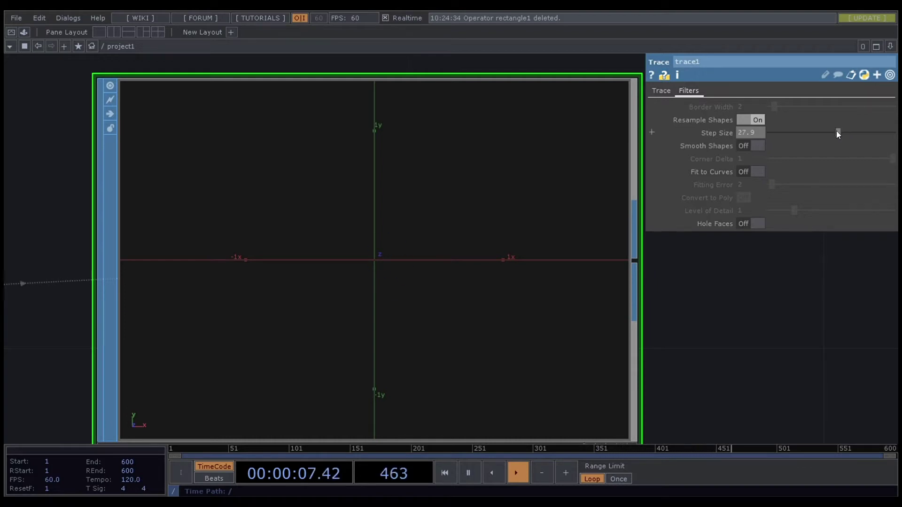
key("ctrl+z")
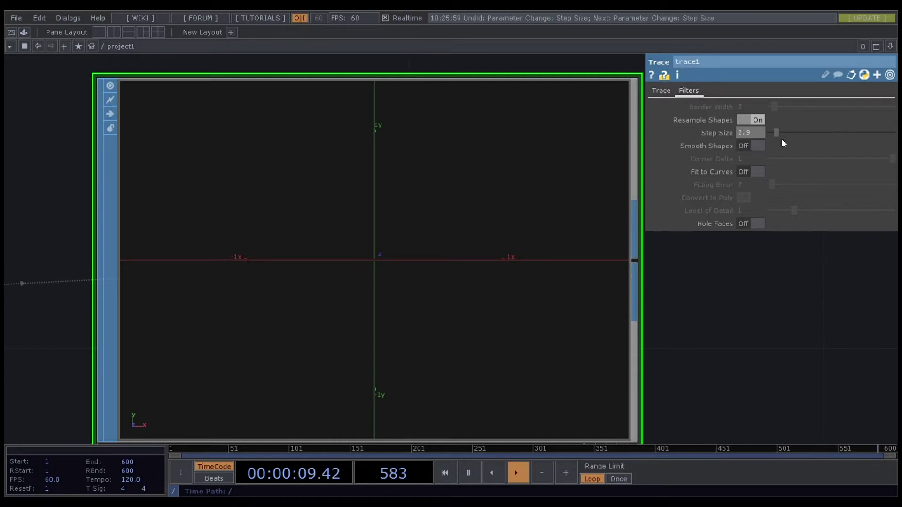
key("ctrl+z")
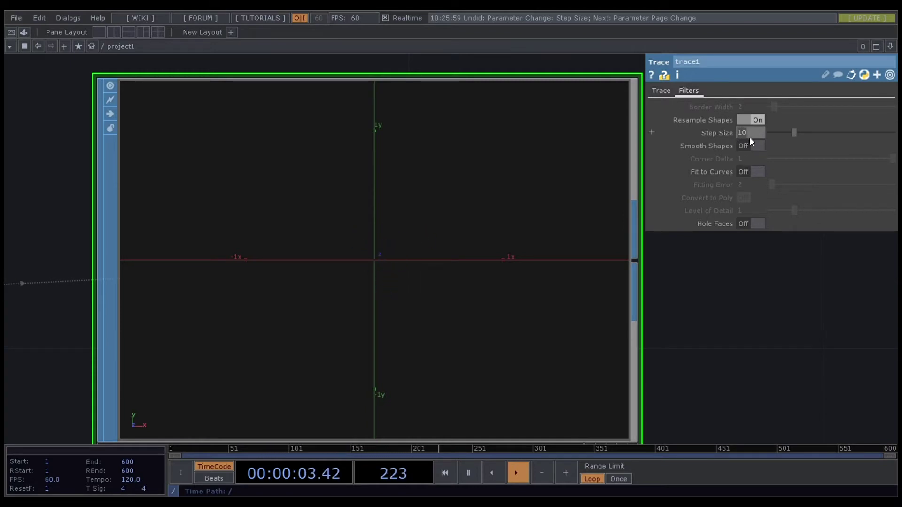
Step: Set trace1 Step Size to 5 and bring trace1 and its input into view
type("5")
key("Return")
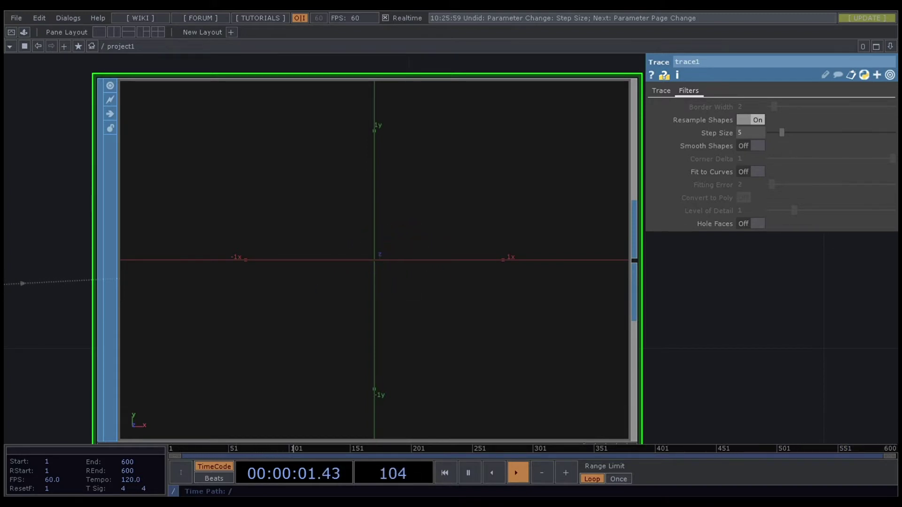
scroll(704, 294, "up", 2)
left_click_drag(718, 305, 434, 302)
scroll(553, 294, "down", 3)
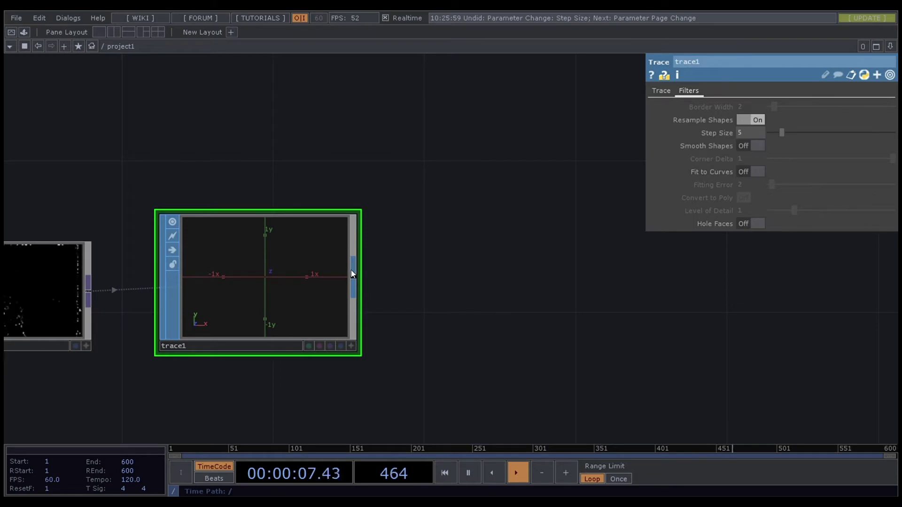
Step: Add a particle1 Particle node wired from trace1, placed level with trace1
right_click(352, 270)
left_click(328, 338)
left_click(560, 244)
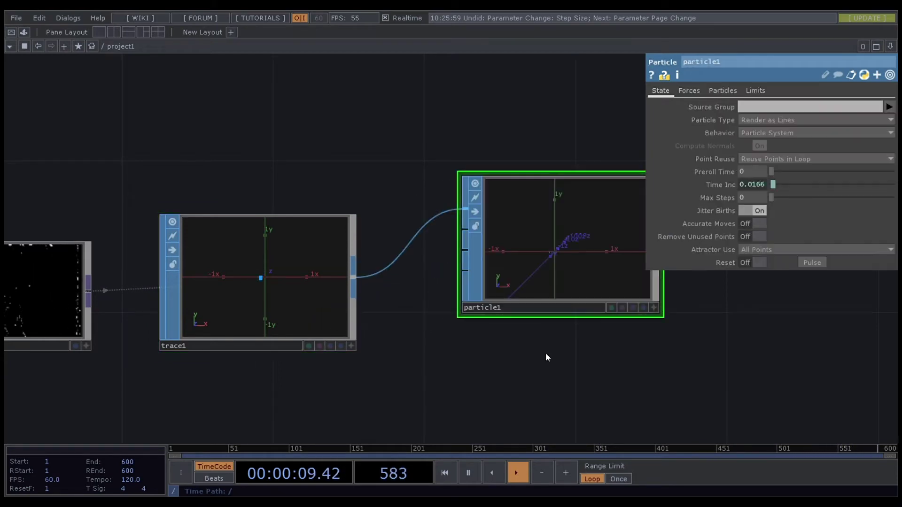
left_click_drag(545, 353, 533, 382)
left_click_drag(533, 312, 543, 352)
left_click_drag(505, 401, 423, 348)
key("a")
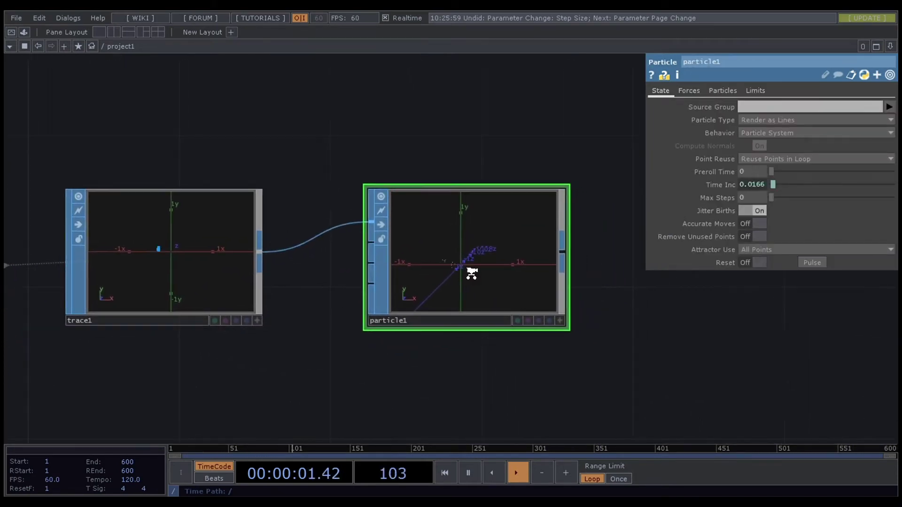
scroll(473, 261, "down", 2)
scroll(471, 264, "up", 5)
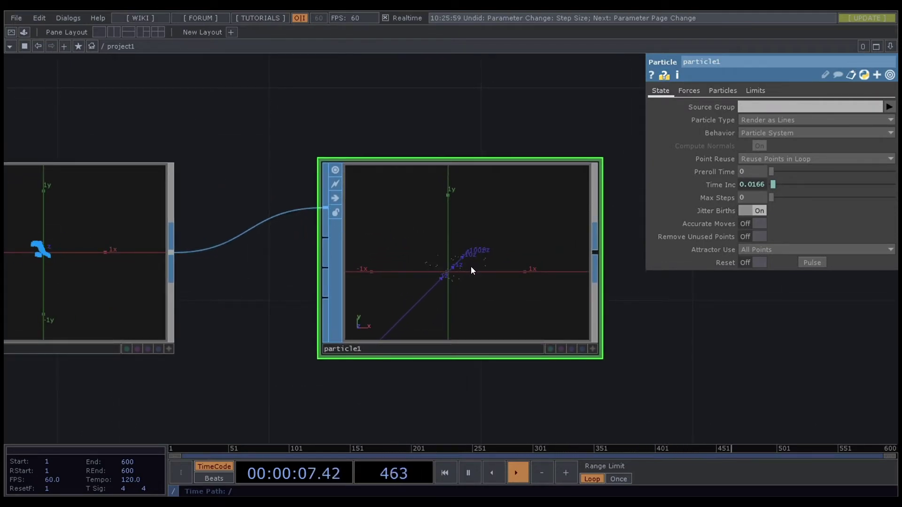
Step: Turn Remove Unused Points on for particle1
right_click(480, 264)
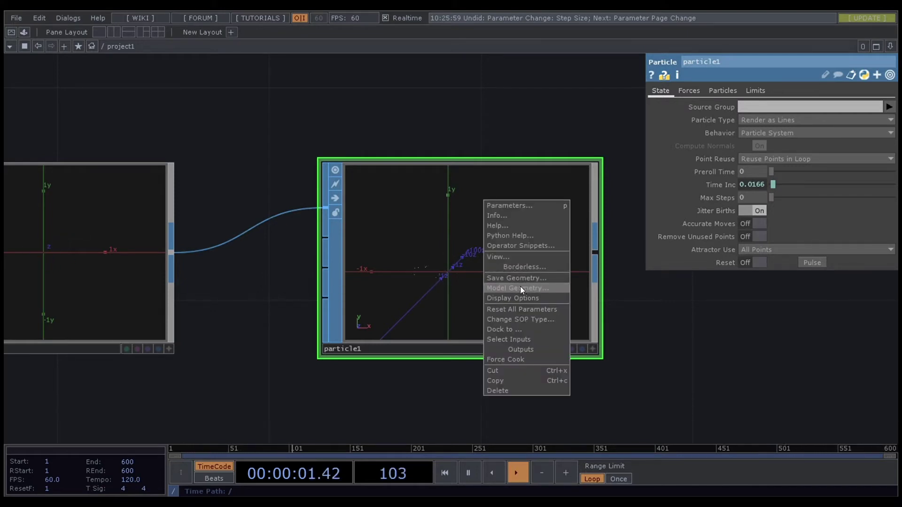
left_click(513, 297)
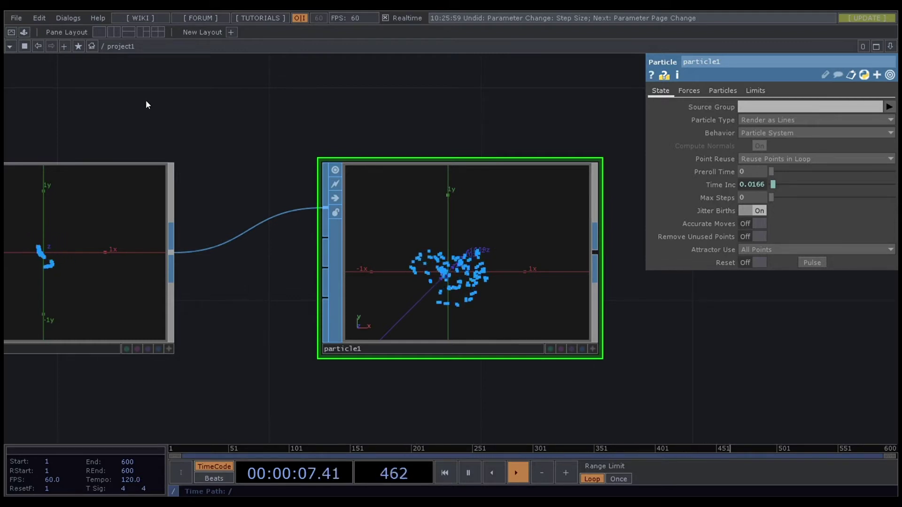
left_click(754, 237)
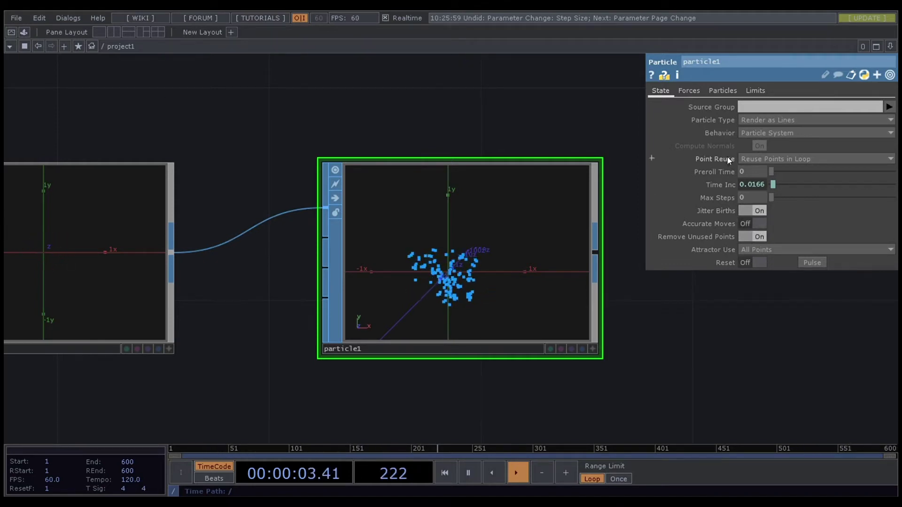
left_click_drag(710, 357, 686, 364)
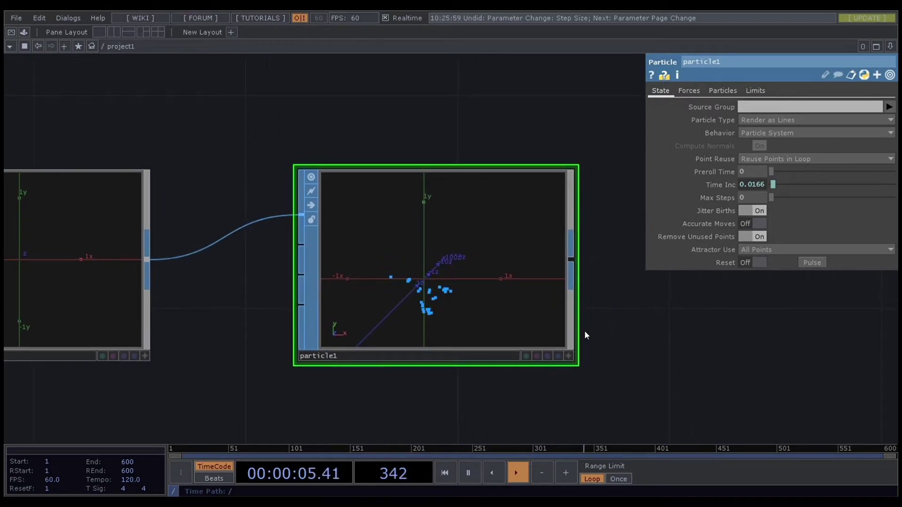
left_click(791, 122)
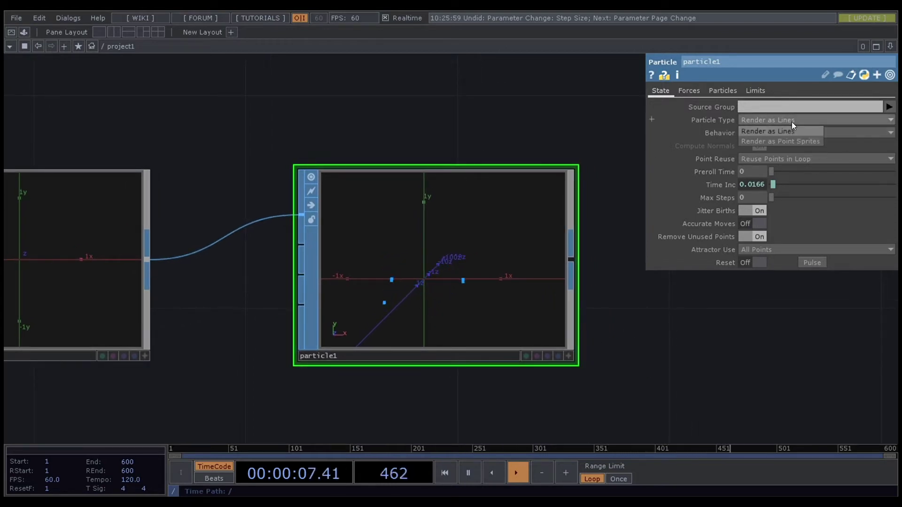
Step: Set particle1's Particle Type to Render as Point Sprites
left_click(801, 142)
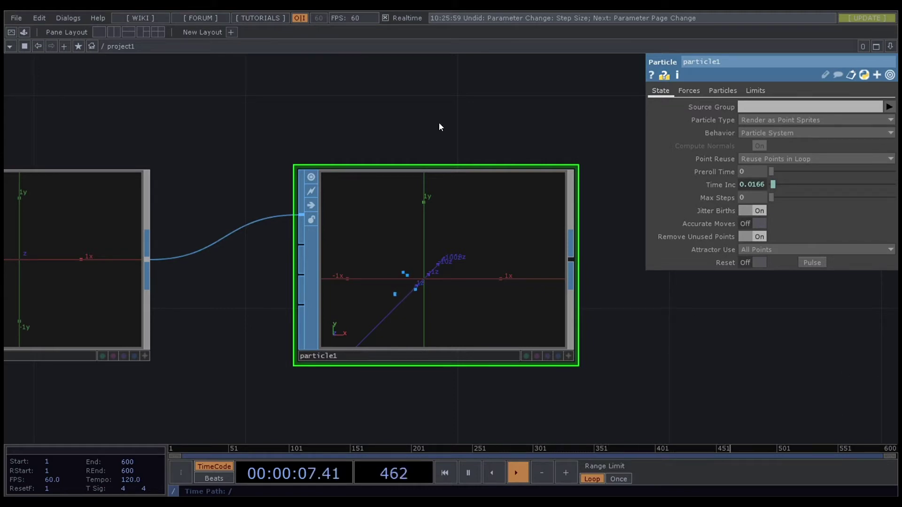
left_click(689, 92)
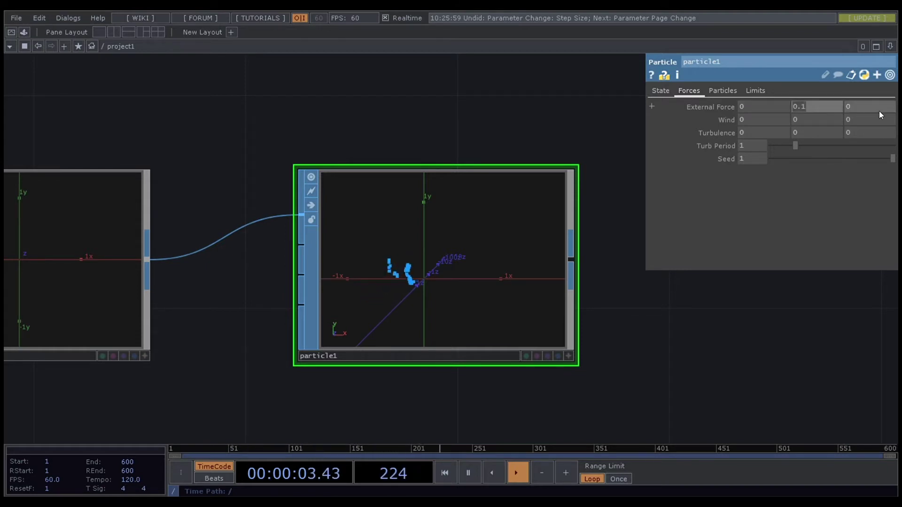
Step: Set External Force to 0 0.1 0.1, Turbulence to 1 1 1 and Turb Period to 0.1
left_click_drag(879, 111, 843, 111)
type("0.1")
left_click(785, 238)
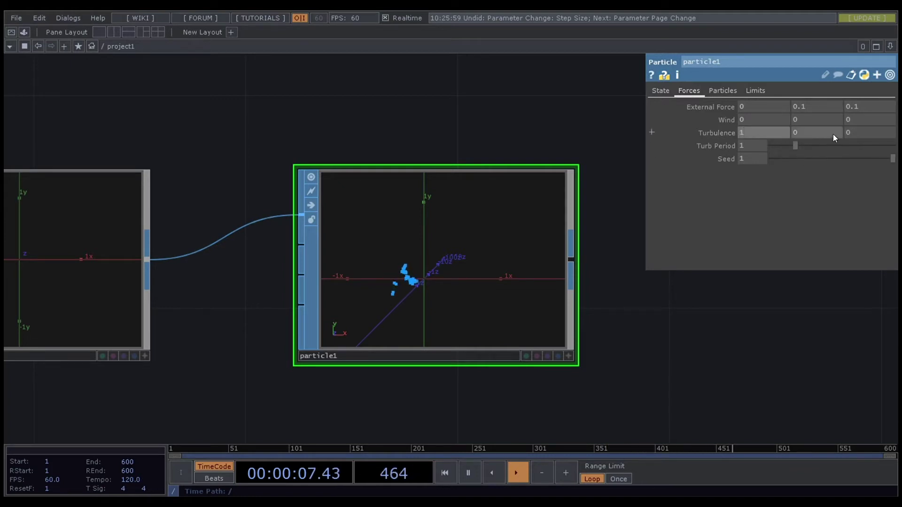
type("1")
left_click_drag(871, 132, 772, 146)
type("1")
left_click(797, 185)
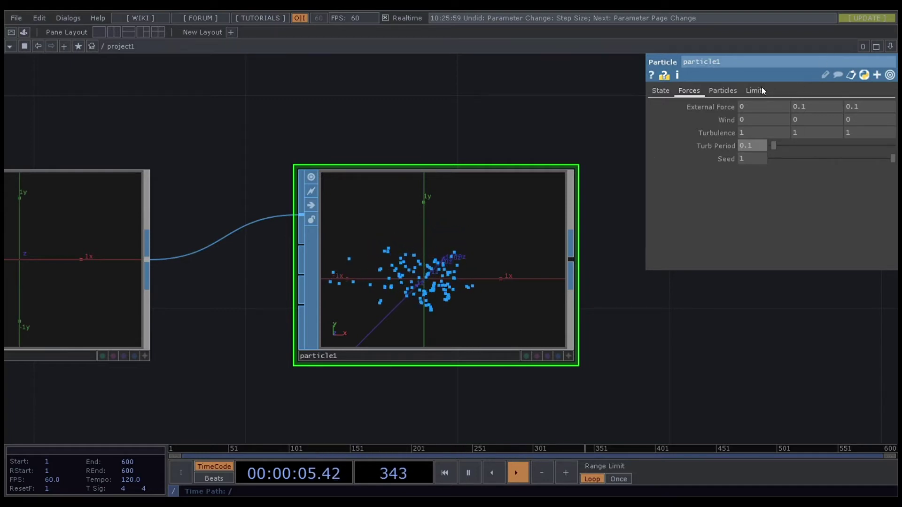
left_click(723, 91)
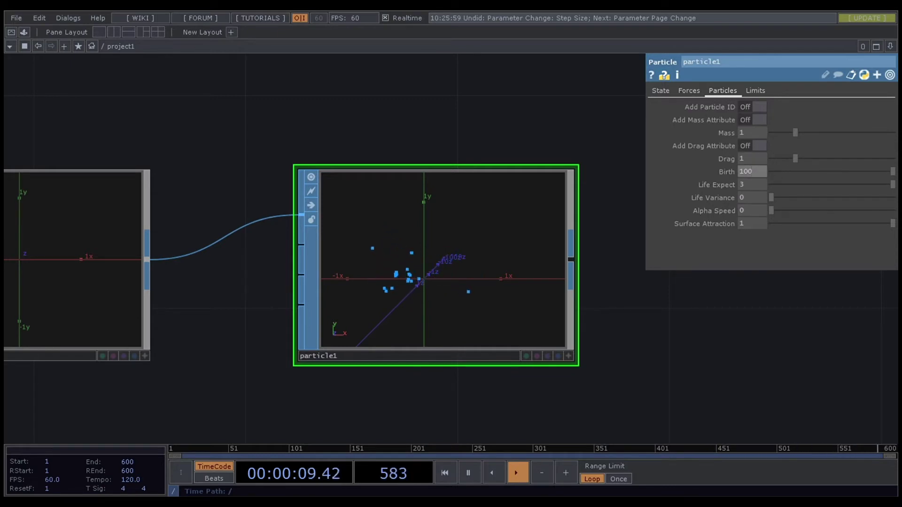
Step: Set particle1's Birth to 3000, Life Expect and Life Variance to 1, and Drag to 5
key("BackSpace")
key("BackSpace")
key("BackSpace")
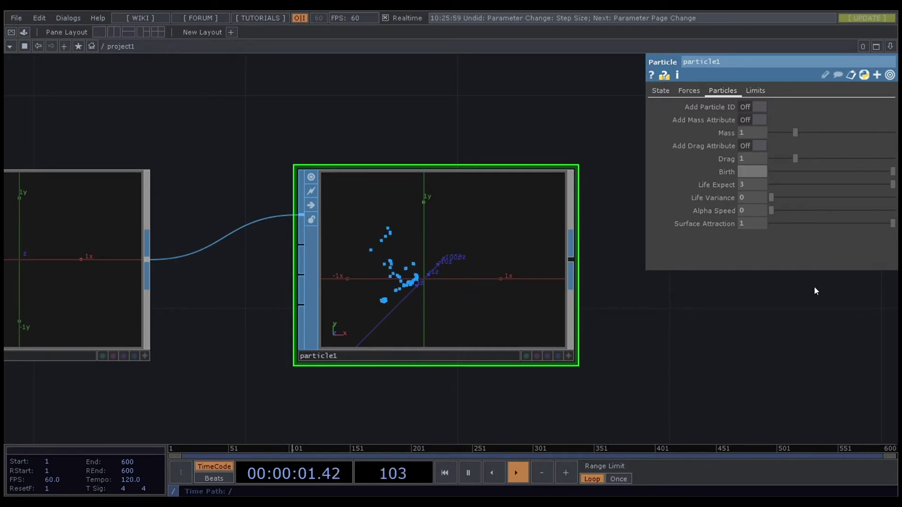
type("3000")
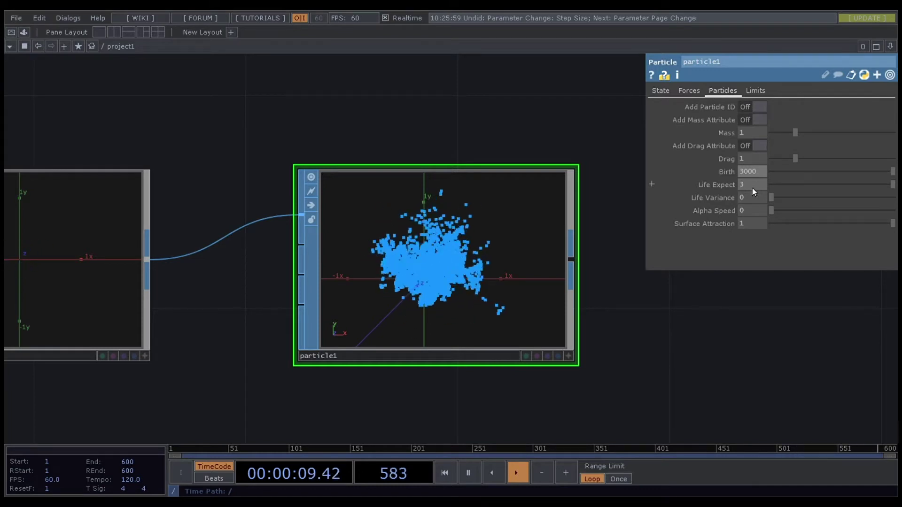
left_click(739, 187)
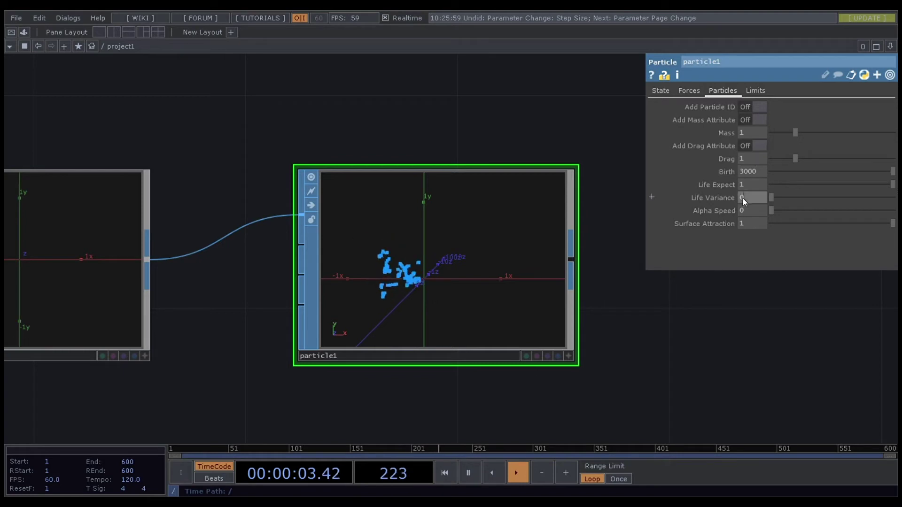
type("1")
key("Return")
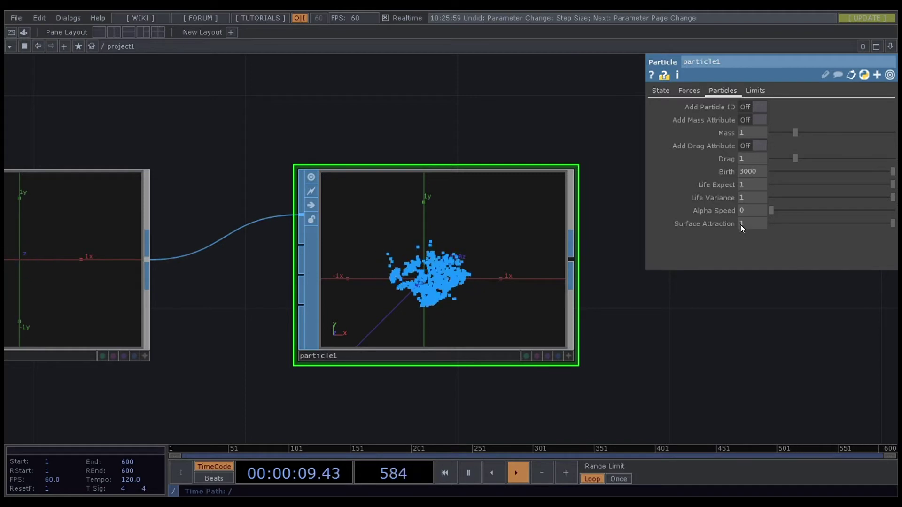
left_click_drag(798, 158, 837, 162)
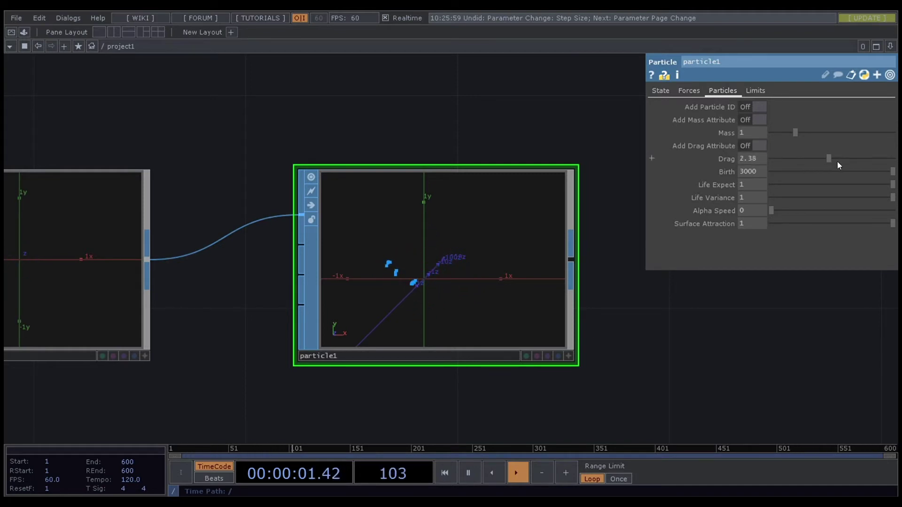
left_click_drag(897, 163, 900, 162)
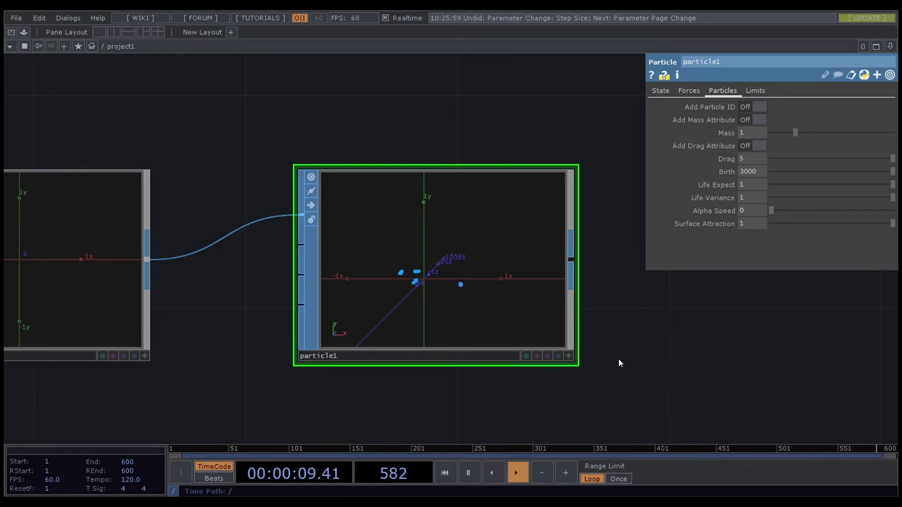
Step: Pan the network left to bring trace1 into view
scroll(618, 359, "up", 2)
scroll(623, 359, "down", 6)
left_click_drag(595, 346, 530, 361)
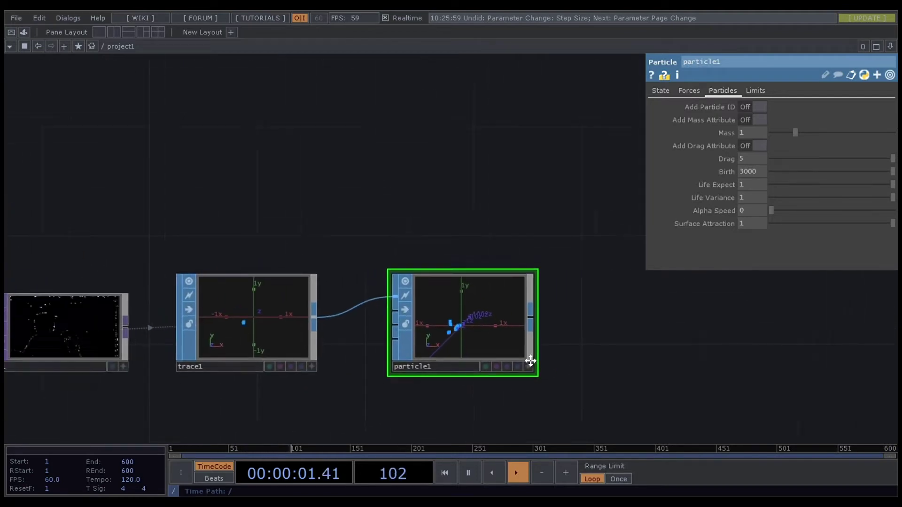
scroll(501, 333, "down", 3)
scroll(484, 301, "up", 1)
right_click(502, 276)
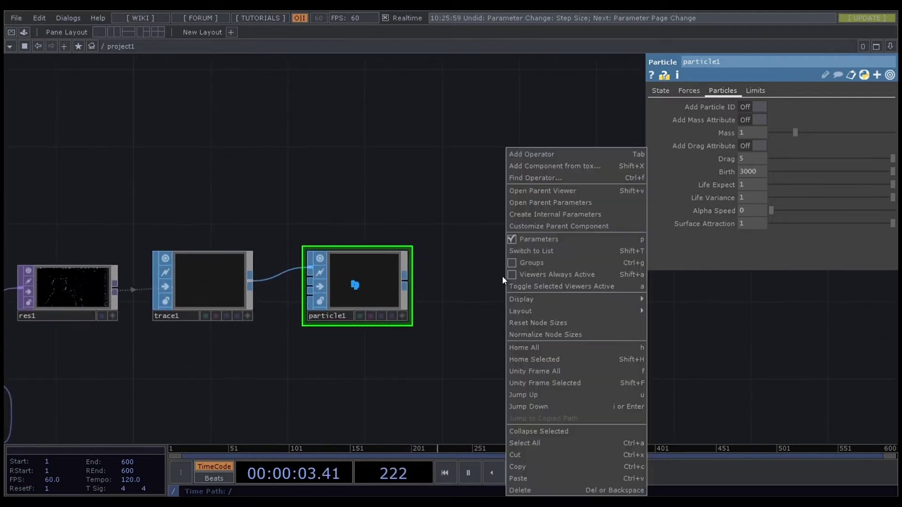
left_click(422, 283)
Step: Centre particle1 and place a Geometry COMP, geo1, connected after it
left_click_drag(351, 374, 459, 353)
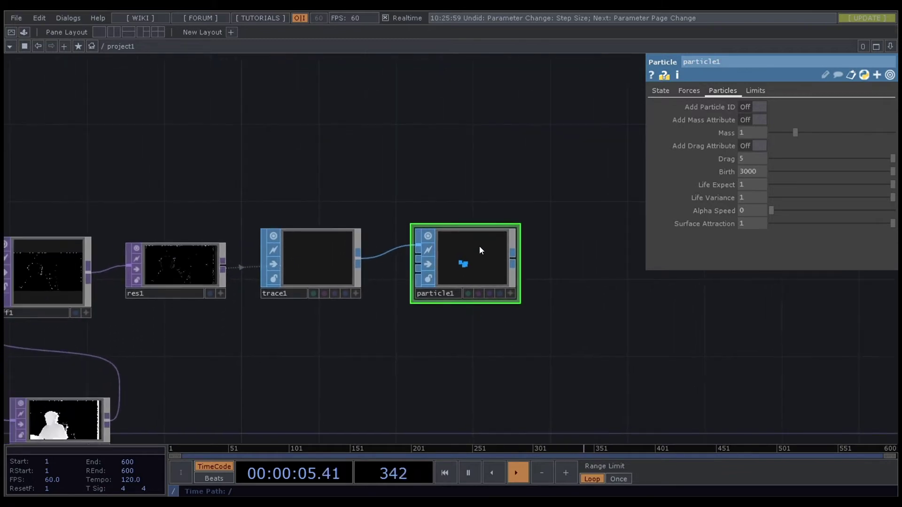
left_click_drag(371, 345, 406, 312)
scroll(481, 230, "up", 2)
scroll(481, 230, "down", 2)
left_click_drag(486, 335, 616, 330)
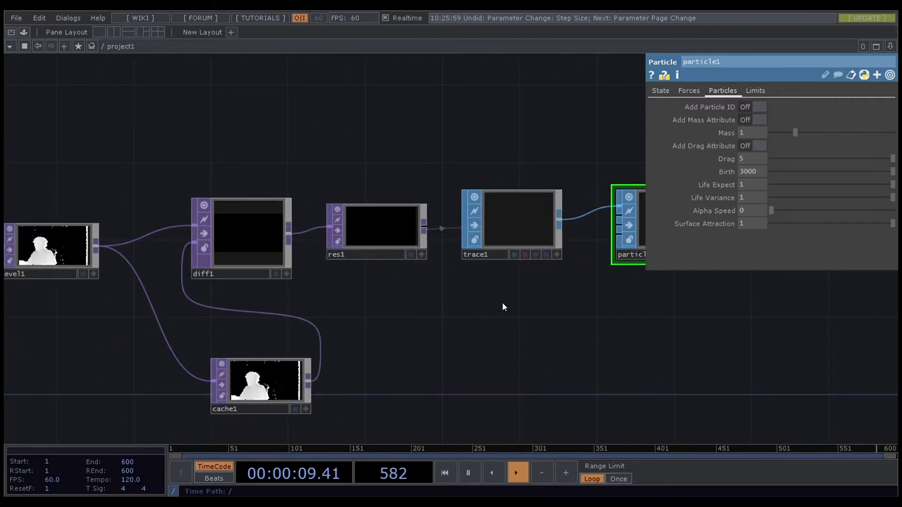
scroll(503, 307, "up", 2)
scroll(531, 306, "down", 2)
left_click_drag(624, 316, 323, 343)
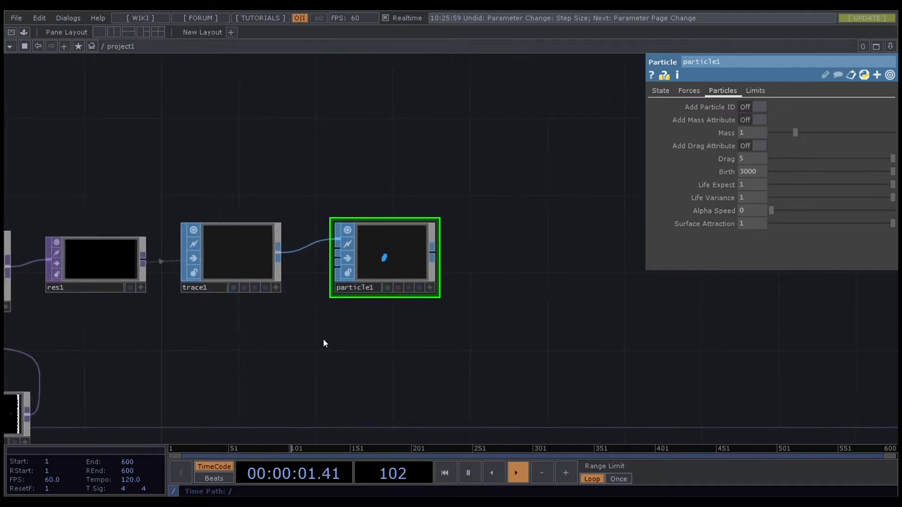
right_click(536, 207)
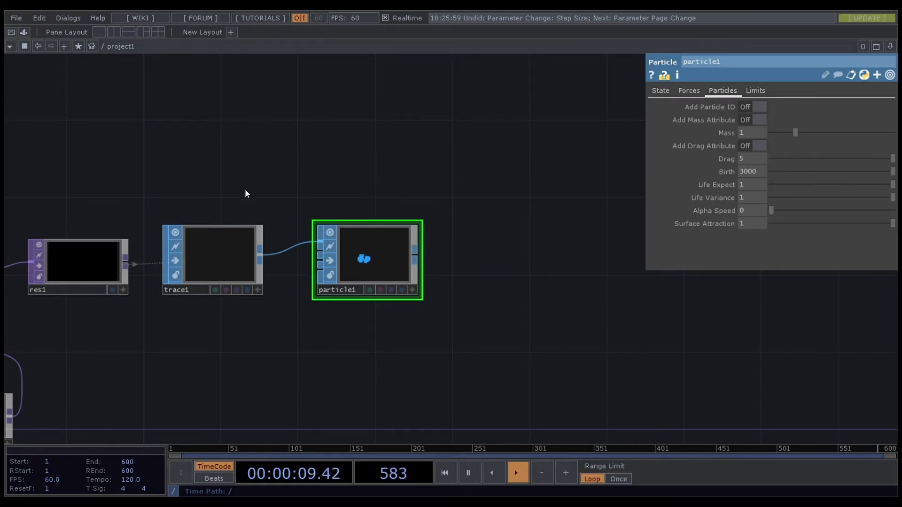
left_click(517, 249)
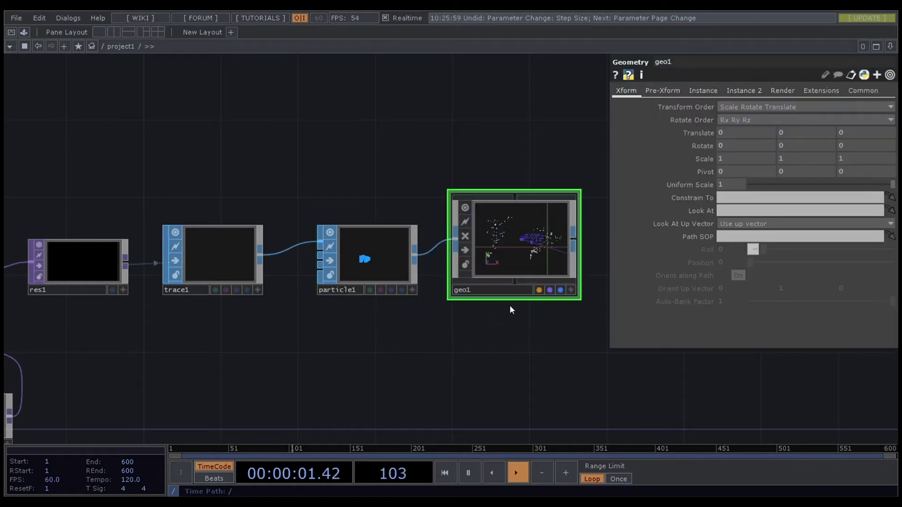
Step: Place a Light COMP, light1, below geo1 in the network
left_click_drag(482, 339, 369, 328)
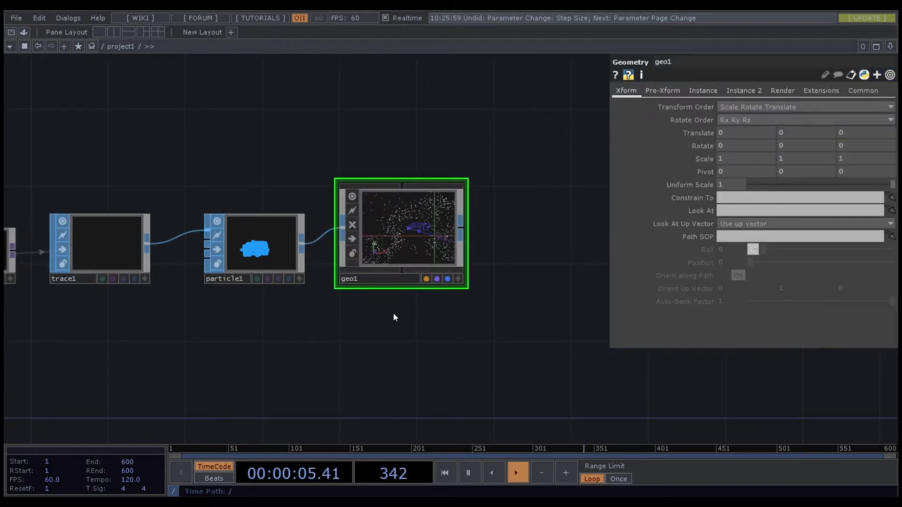
right_click(412, 331)
left_click(449, 149)
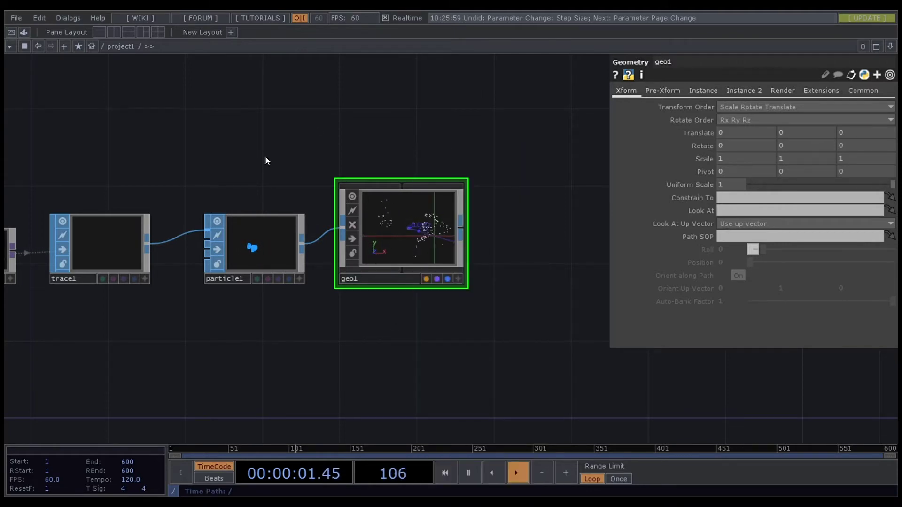
left_click(397, 373)
Step: Add a Camera COMP, cam1, near geo1
right_click(533, 154)
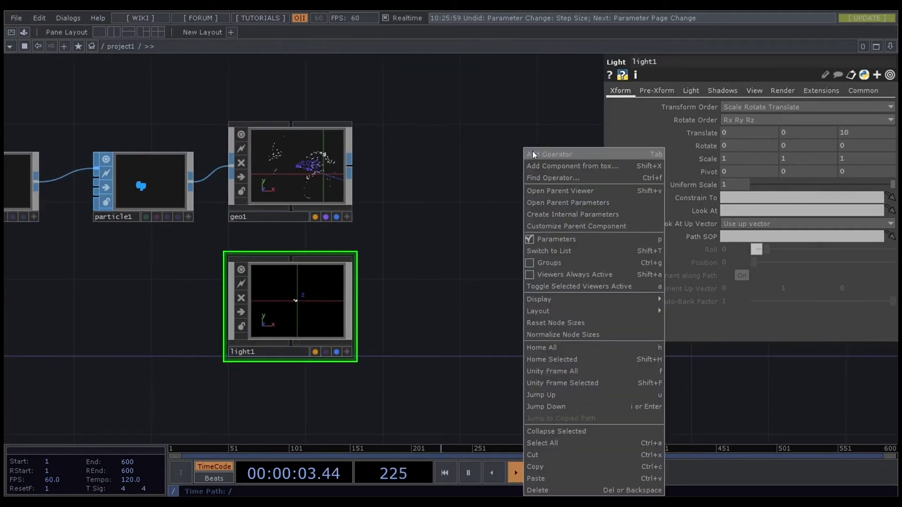
left_click(542, 153)
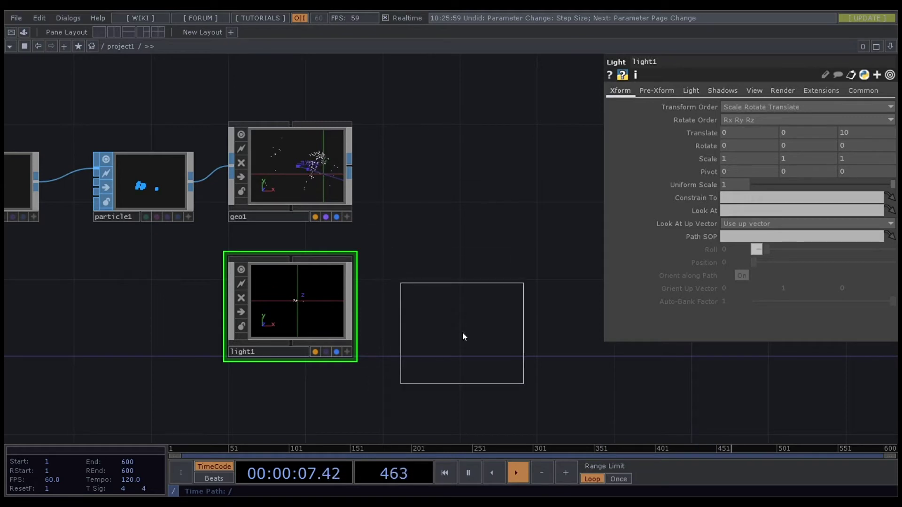
left_click(463, 307)
Step: Add a white Constant MAT, constant1, above geo1 and drag it onto geo1 as its material
right_click(409, 173)
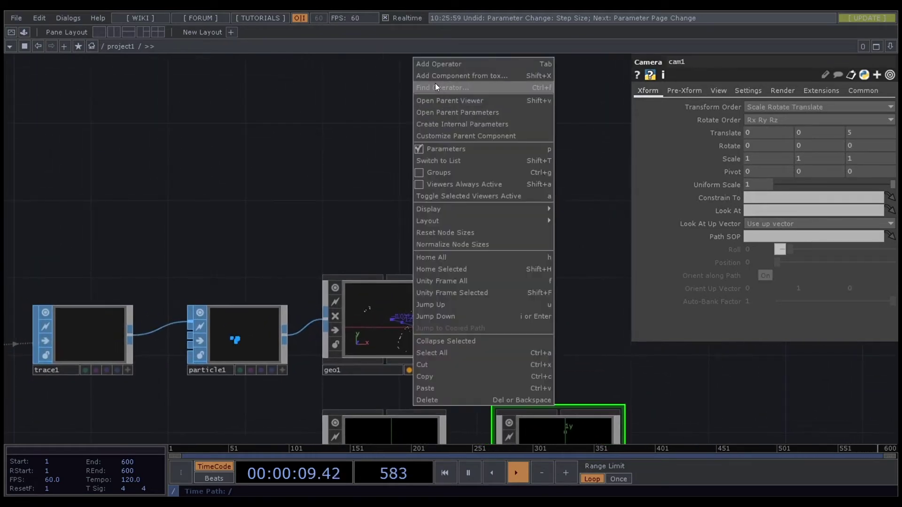
left_click(433, 62)
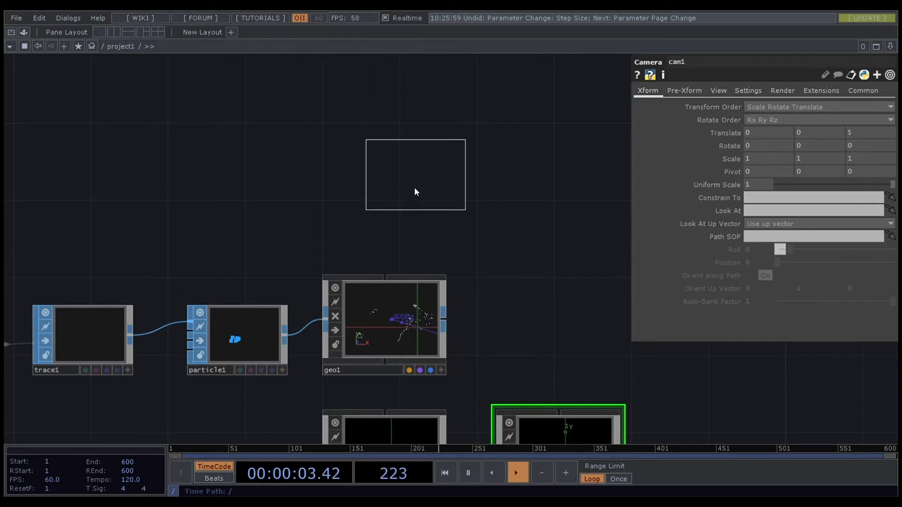
left_click(374, 237)
left_click_drag(374, 237, 393, 312)
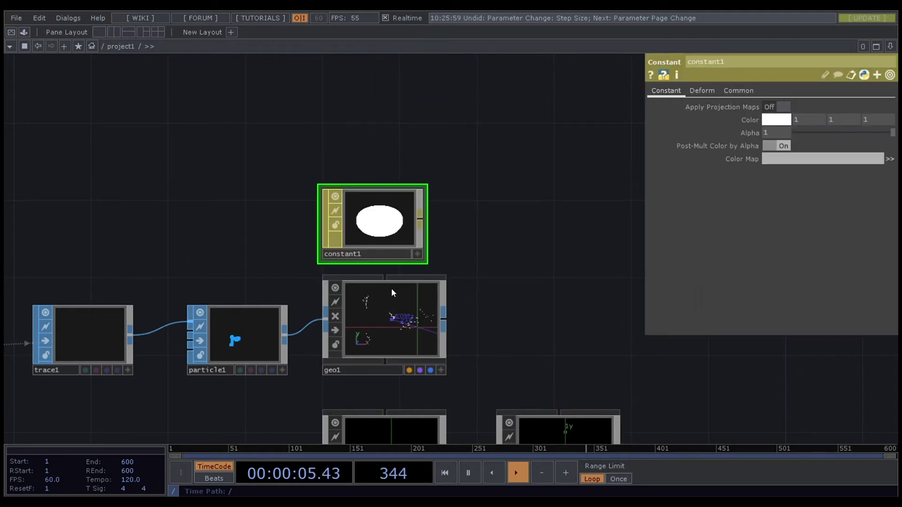
Step: Place a Render TOP, render1, to the right of geo1, rendering through cam1
right_click(494, 301)
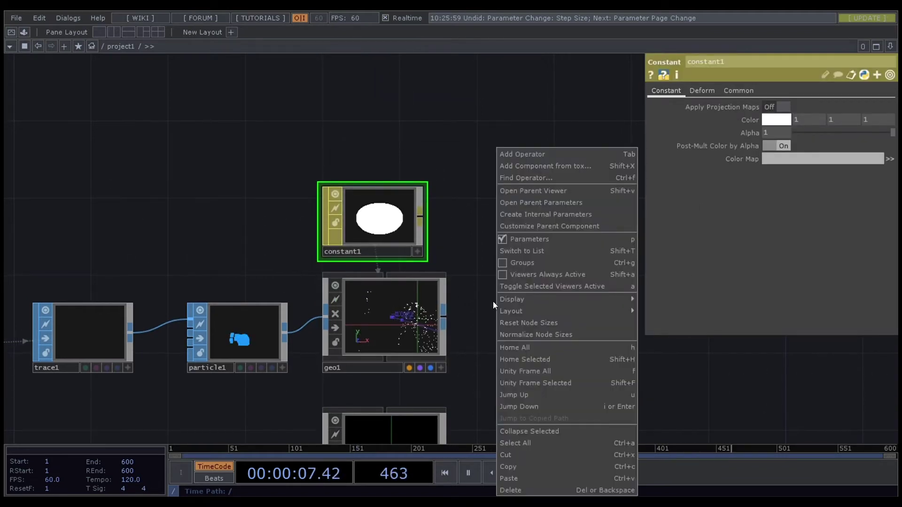
left_click(589, 150)
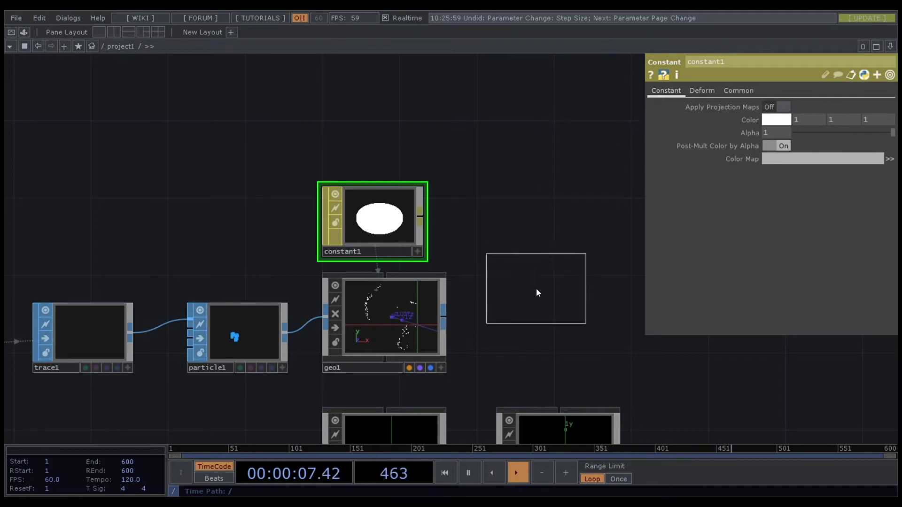
left_click(543, 310)
left_click_drag(646, 330, 630, 299)
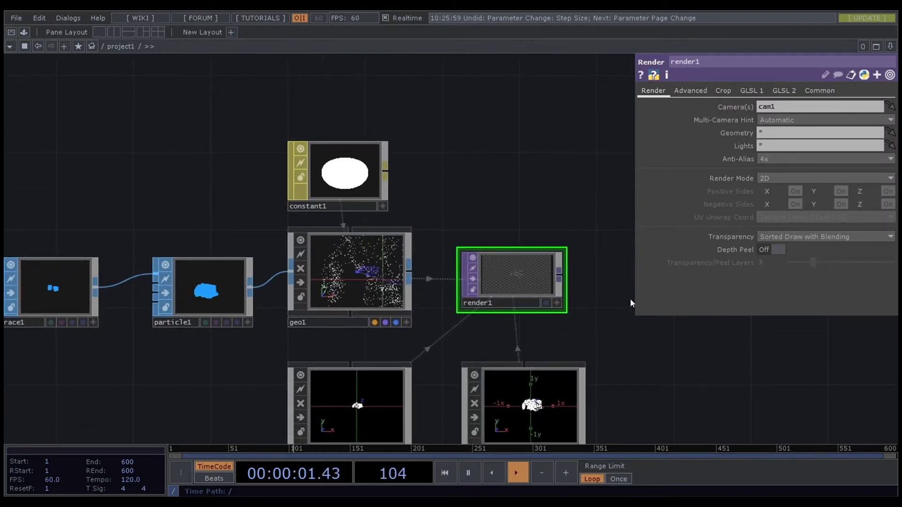
Step: Turn on render1's display flag so its output shows behind the network
left_click(546, 299)
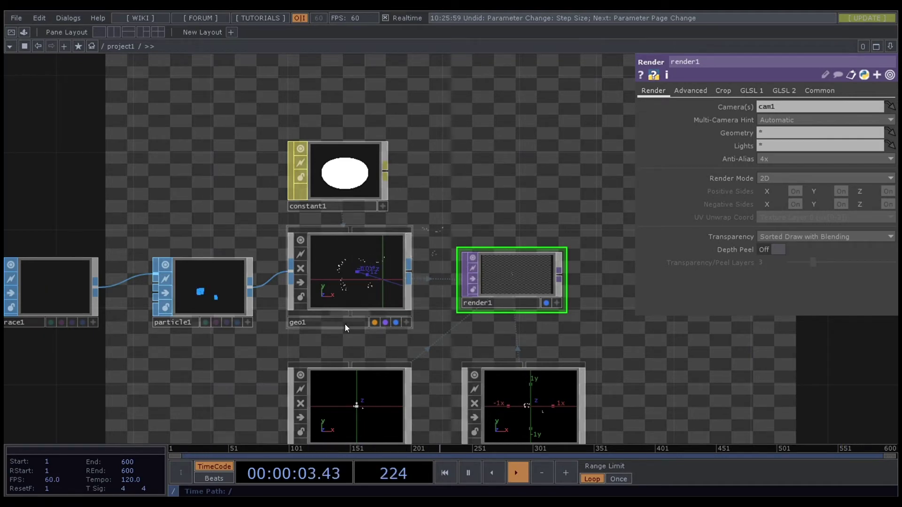
left_click_drag(457, 186, 515, 172)
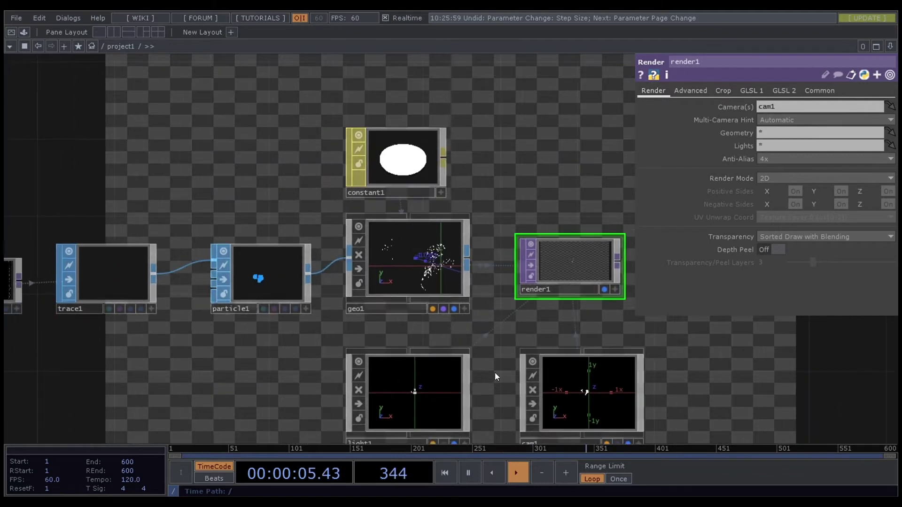
left_click_drag(495, 375, 483, 332)
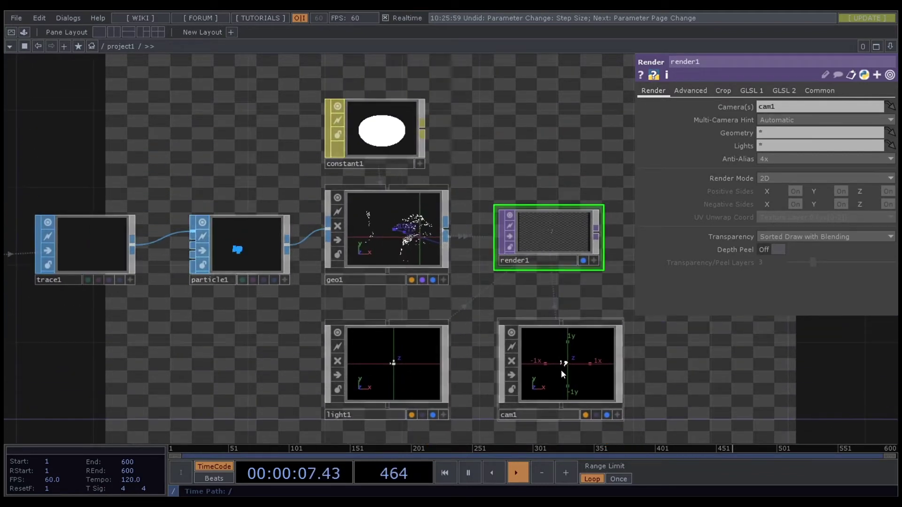
Step: Set cam1's Translate z to 2
left_click(561, 370)
left_click_drag(551, 241, 482, 282)
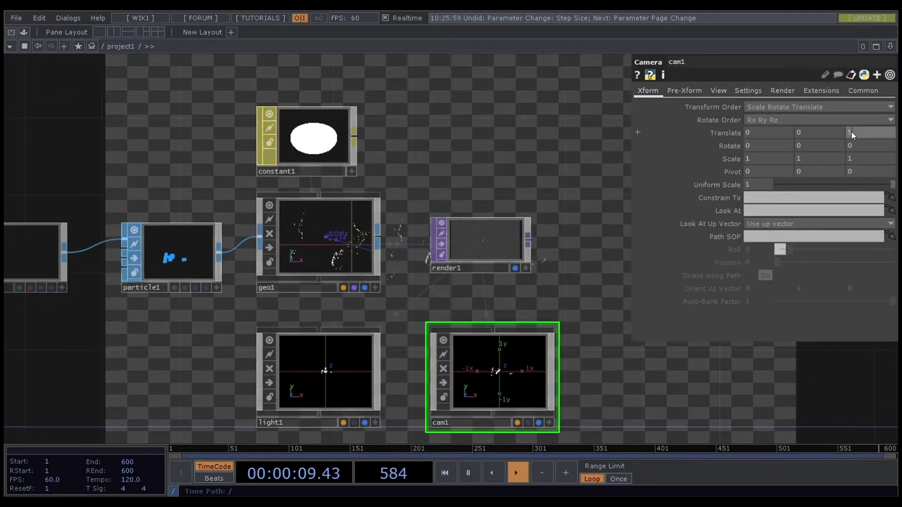
type("2")
key("Return")
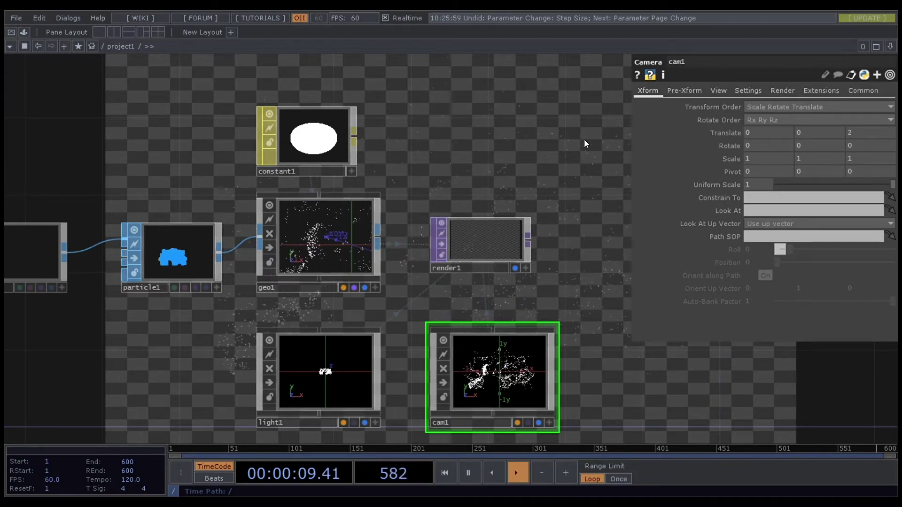
left_click_drag(554, 273, 478, 266)
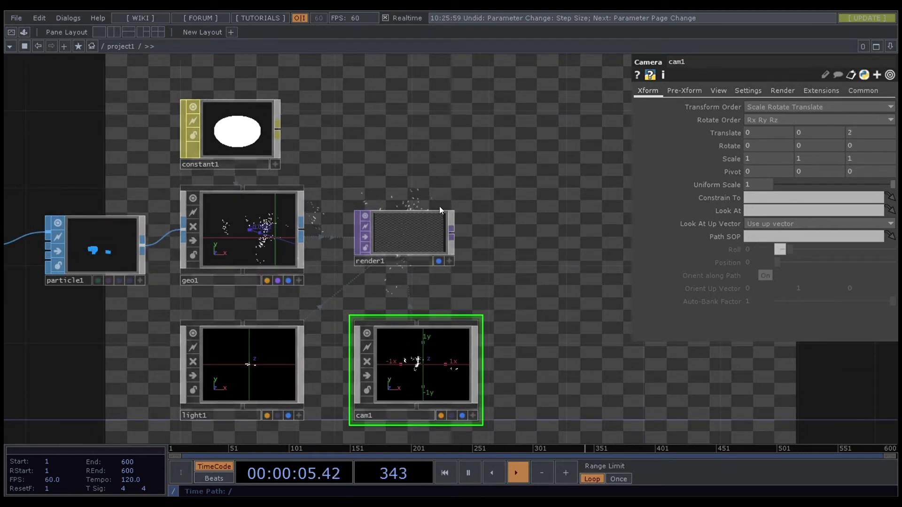
Step: Add blur1 after render1 and an Add TOP, wiring render1 and blur1 into add1
left_click(331, 176)
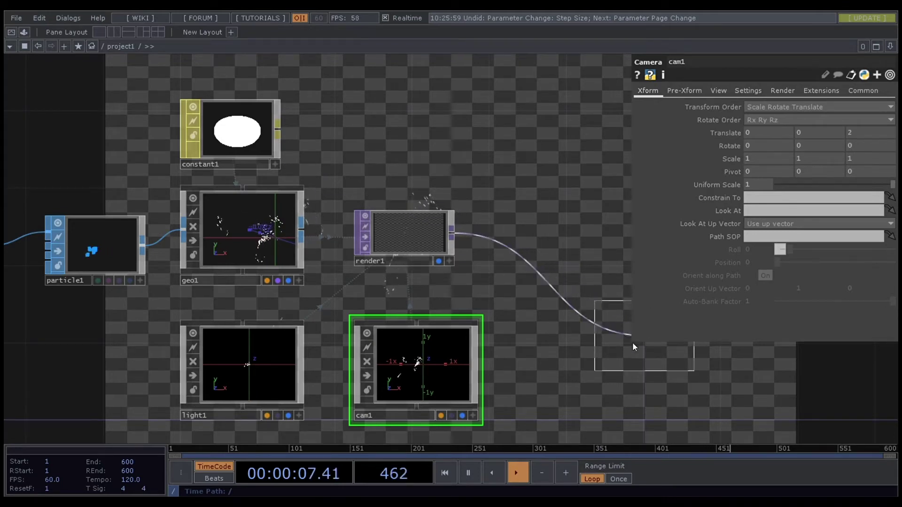
left_click(596, 353)
left_click_drag(642, 228, 441, 184)
right_click(482, 141)
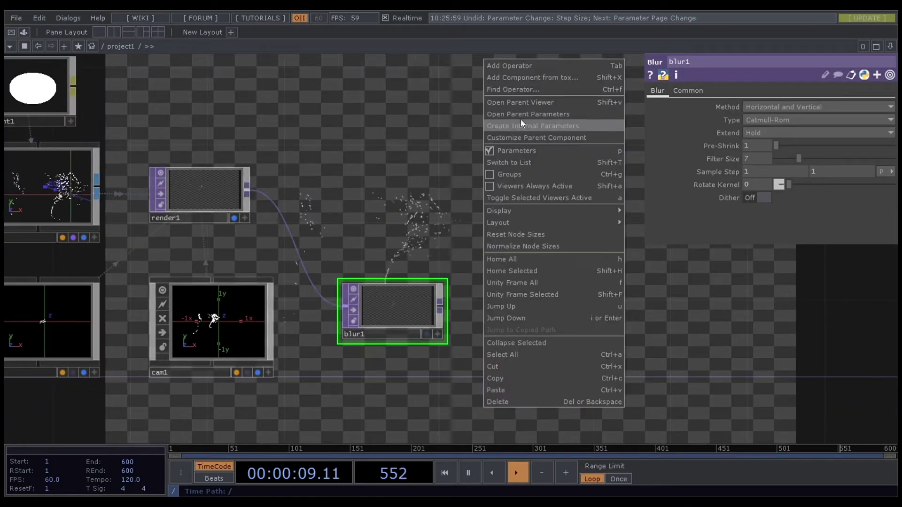
left_click(512, 64)
left_click(385, 40)
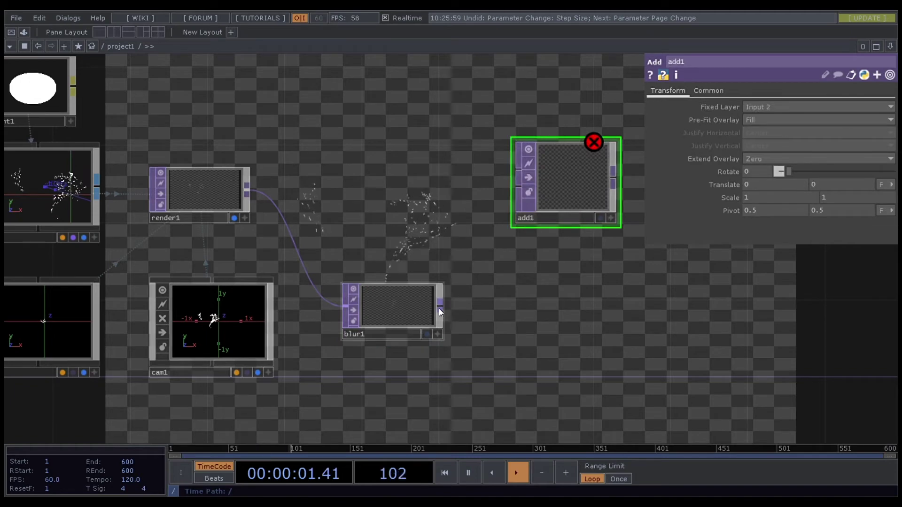
left_click_drag(440, 306, 517, 187)
left_click_drag(249, 189, 518, 169)
Step: Set blur1's Pre-Shrink to 3 and Filter Size to 15
scroll(419, 239, "down", 4)
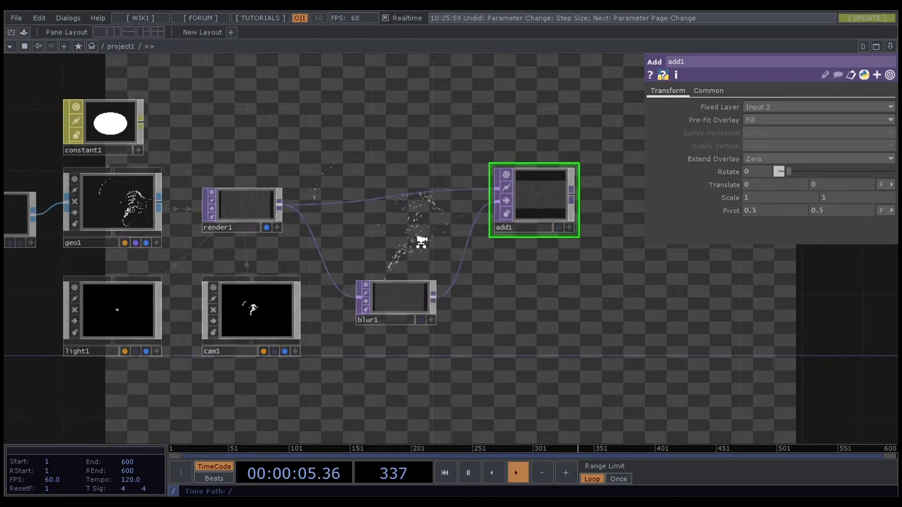
scroll(423, 234, "up", 4)
scroll(425, 263, "up", 3)
left_click(449, 328)
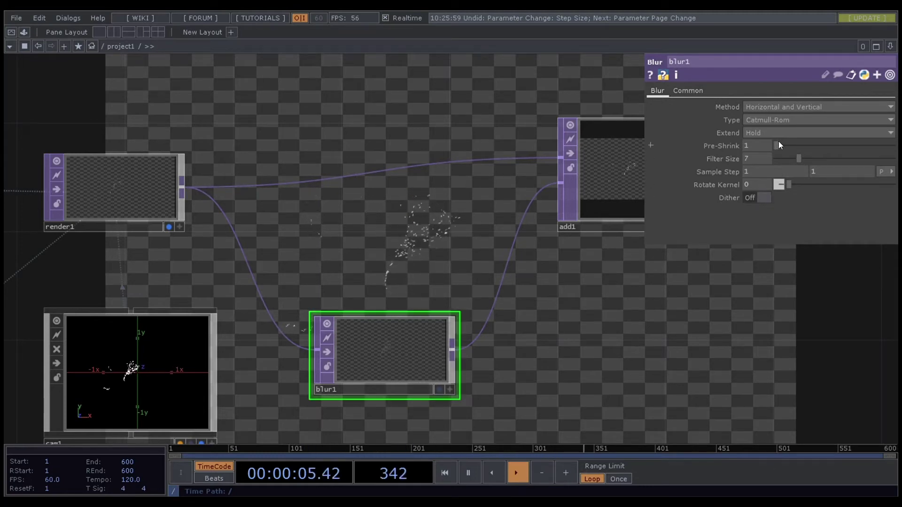
left_click_drag(776, 145, 829, 159)
scroll(467, 278, "down", 5)
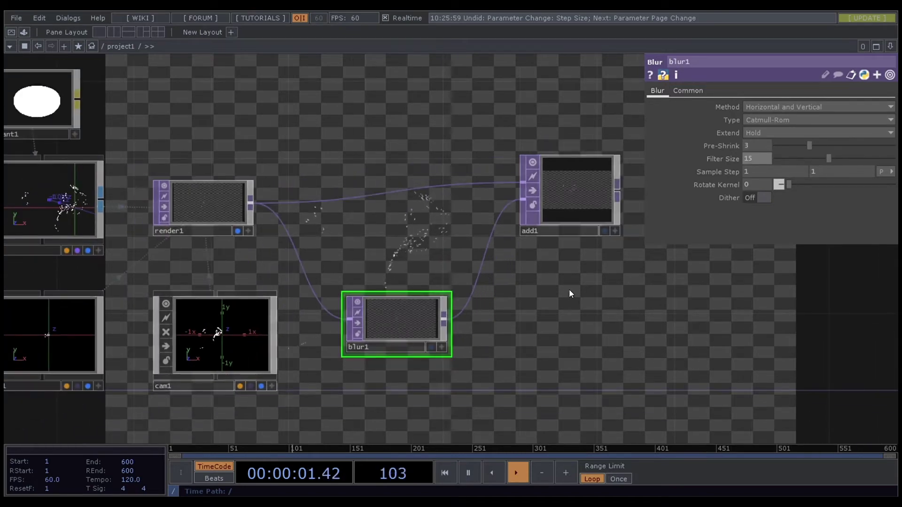
scroll(404, 245, "up", 5)
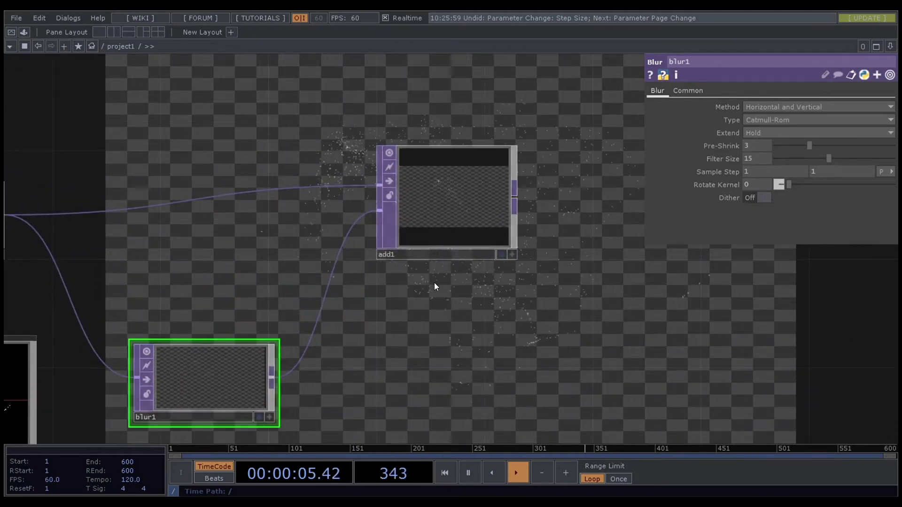
left_click_drag(567, 287, 515, 308)
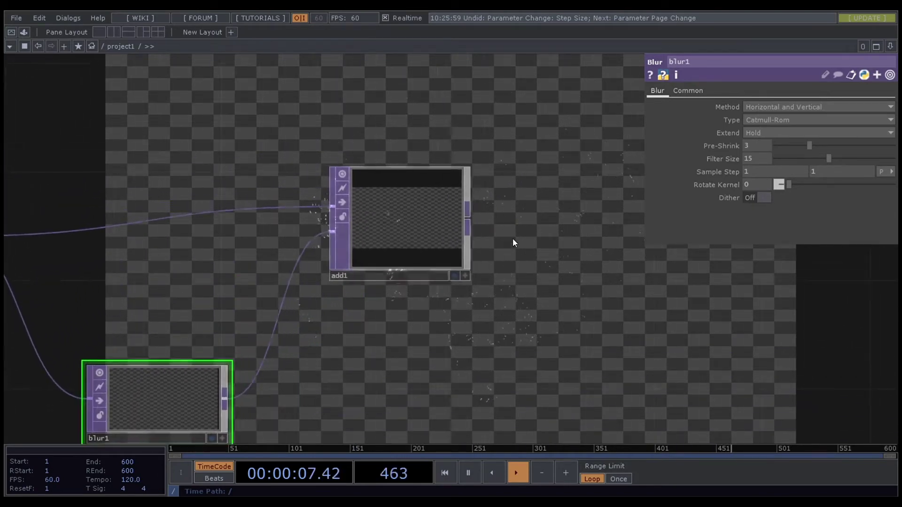
left_click_drag(521, 233, 443, 246)
Step: Paste a Constant TOP, constant2, make it black and set its resolution to 1280 x 720
right_click(546, 209)
left_click(526, 91)
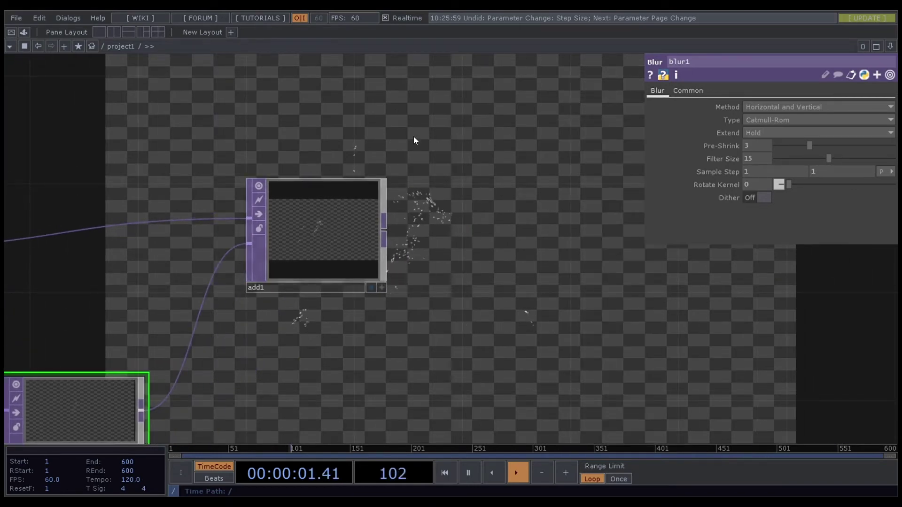
key("ctrl+v")
left_click(492, 136)
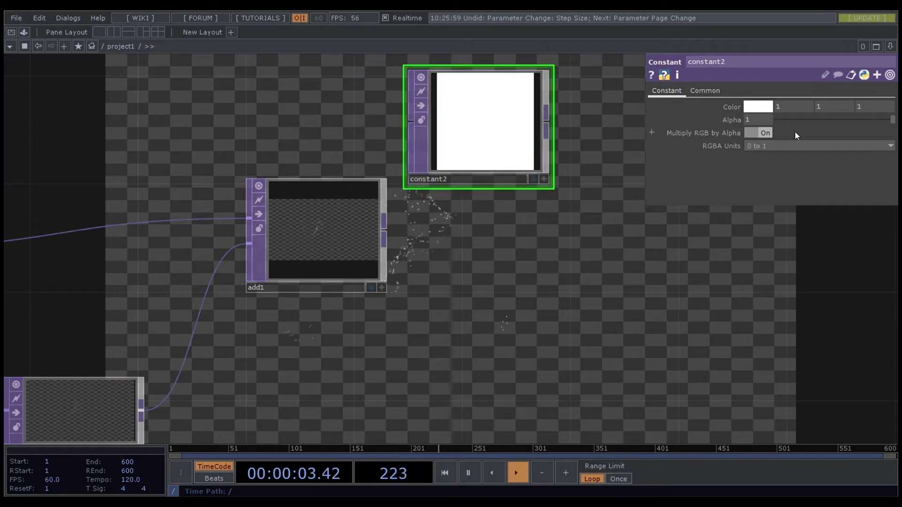
left_click_drag(756, 106, 743, 160)
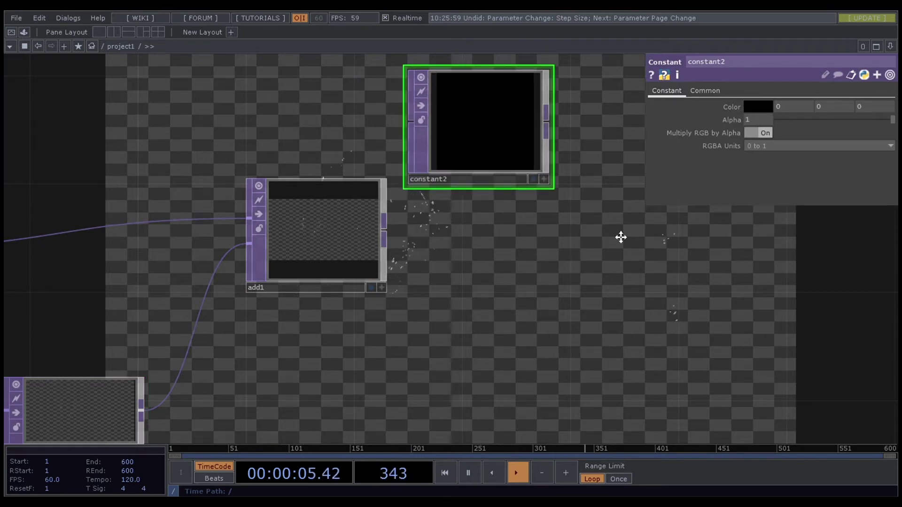
left_click_drag(620, 238, 623, 238)
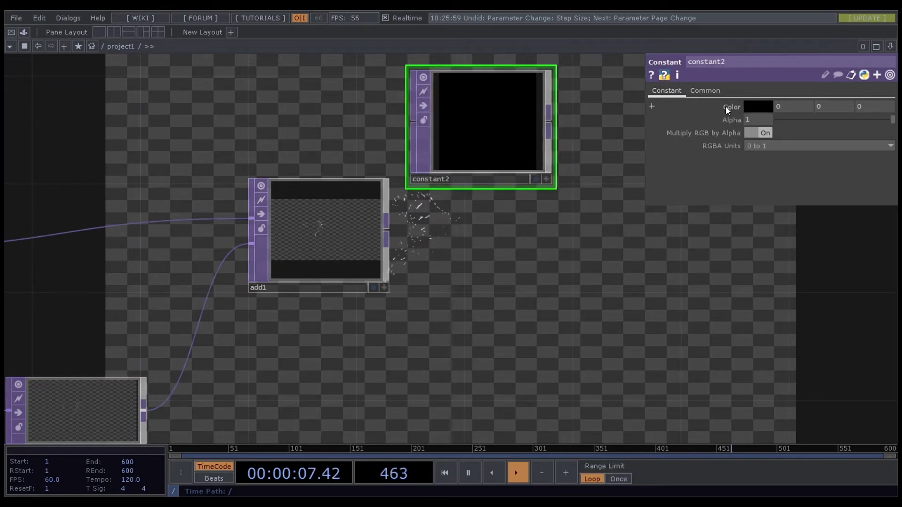
left_click(711, 92)
left_click(889, 120)
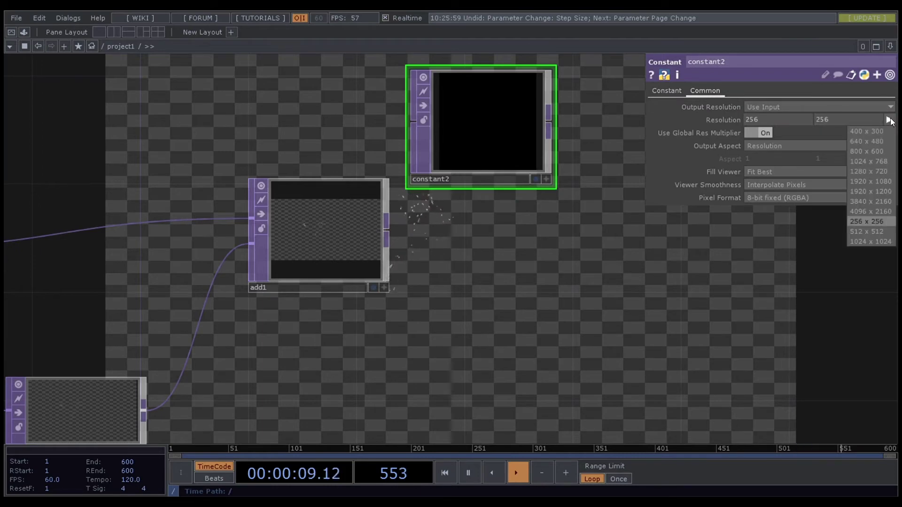
left_click(870, 171)
Step: Add an add2 node beside constant2, then delete it
left_click_drag(479, 272, 273, 272)
right_click(424, 238)
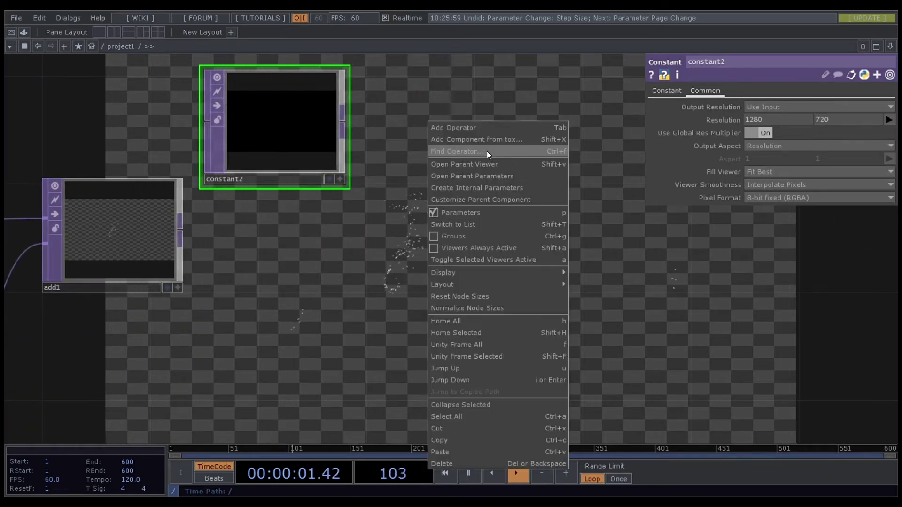
left_click(453, 124)
left_click(304, 38)
left_click(460, 168)
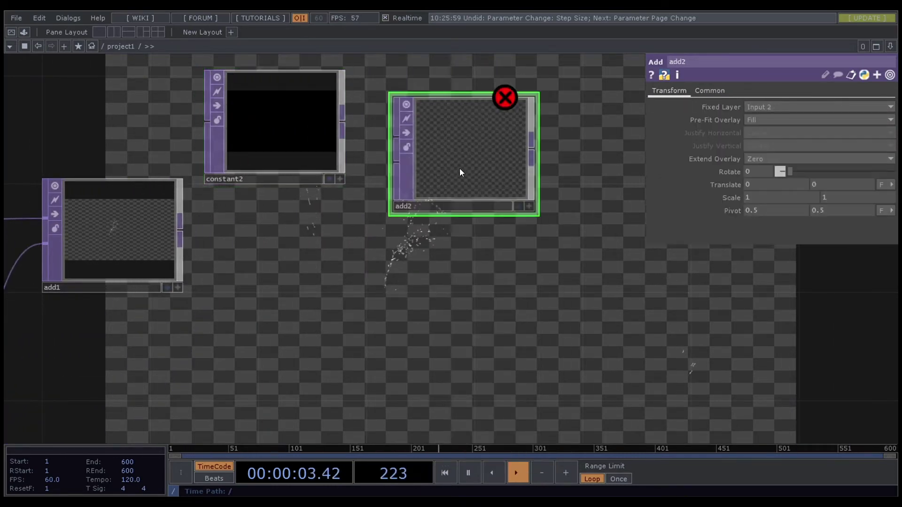
mouse_move(180, 230)
left_mouse_down()
mouse_move(290, 217)
mouse_move(256, 249)
mouse_move(180, 244)
left_mouse_up()
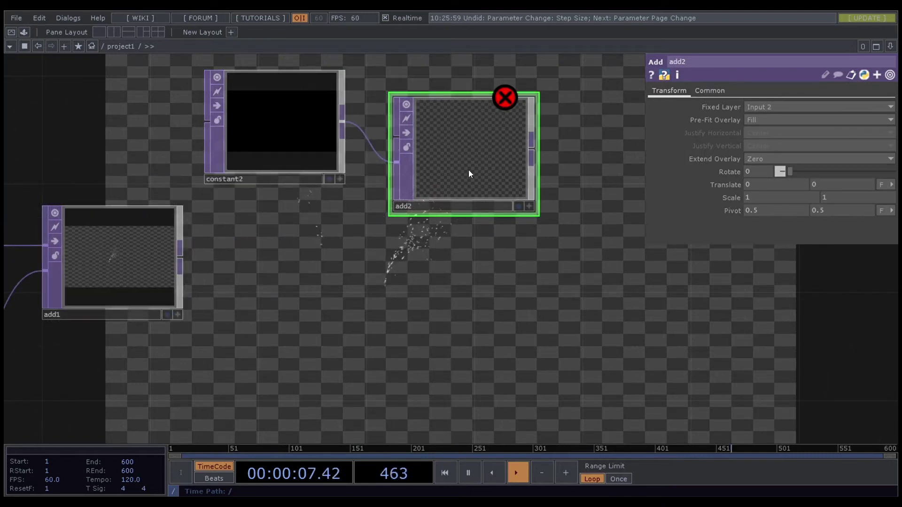
key("Delete")
right_click(435, 127)
key("Escape")
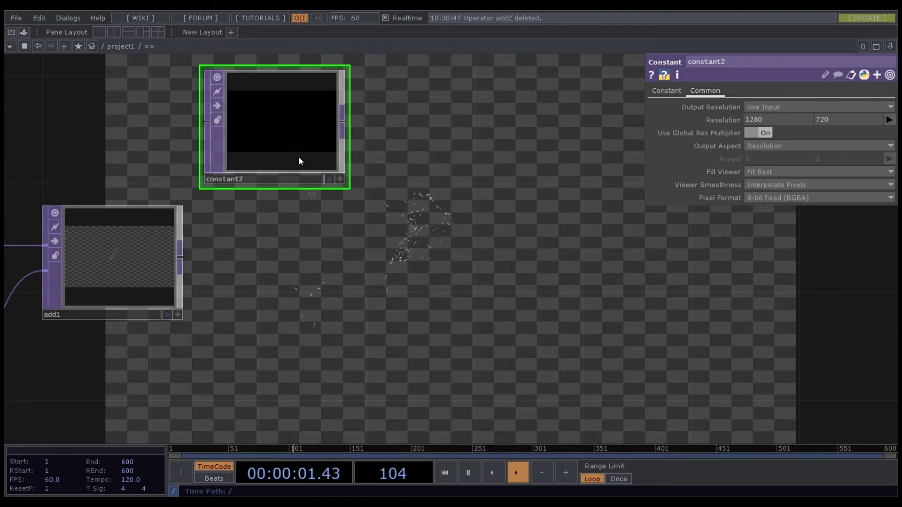
Step: Place Composite TOP comp1, wire constant2 and add1 into it, and set Operation to Add
left_click(559, 242)
left_click(454, 217)
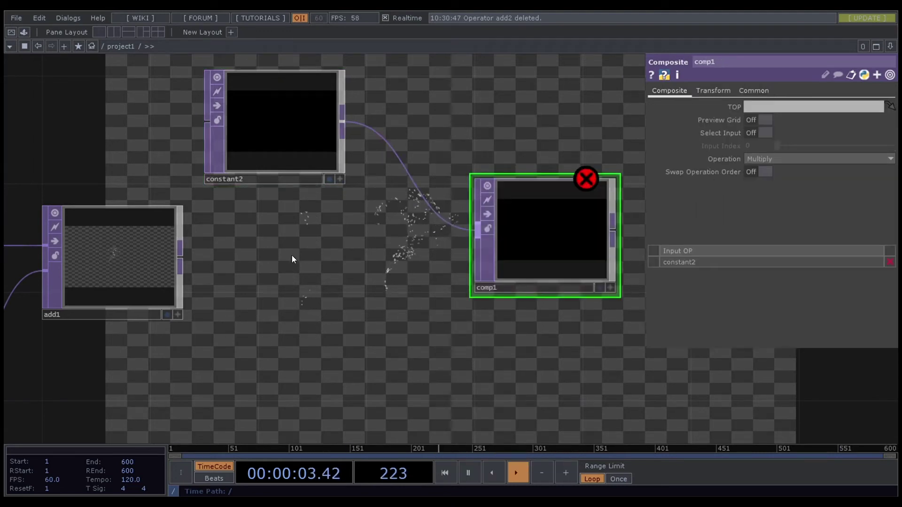
left_click(455, 230)
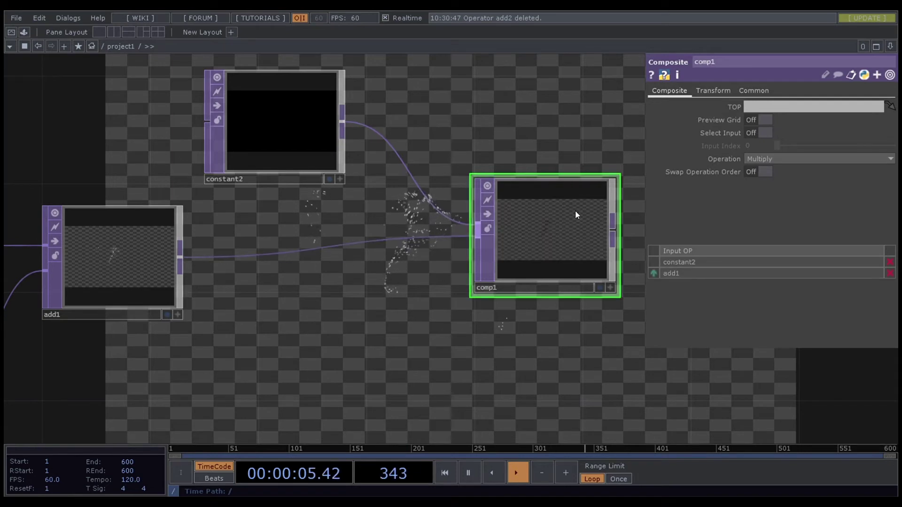
left_click(764, 162)
left_click(759, 168)
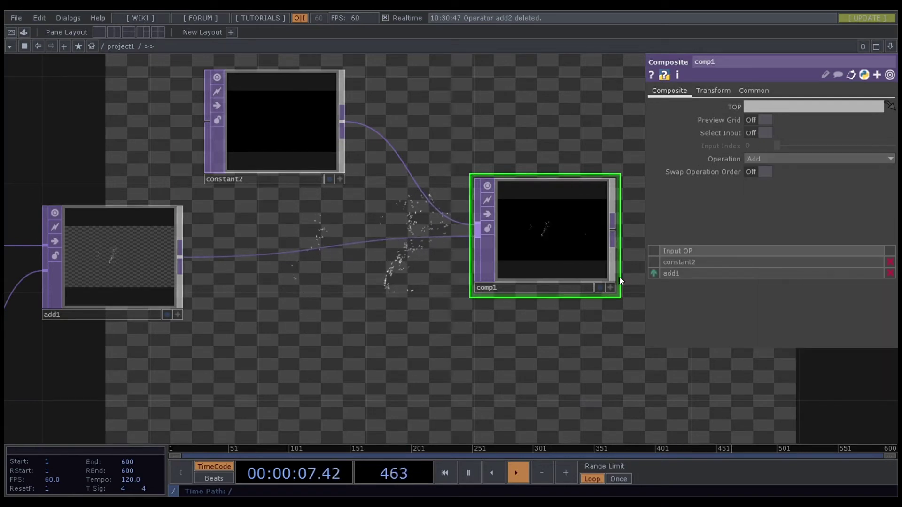
Step: Show render1's output as the network background and bring up particle1's settings
left_click_drag(287, 332, 512, 336)
left_click_drag(235, 330, 305, 333)
left_click_drag(123, 303, 407, 278)
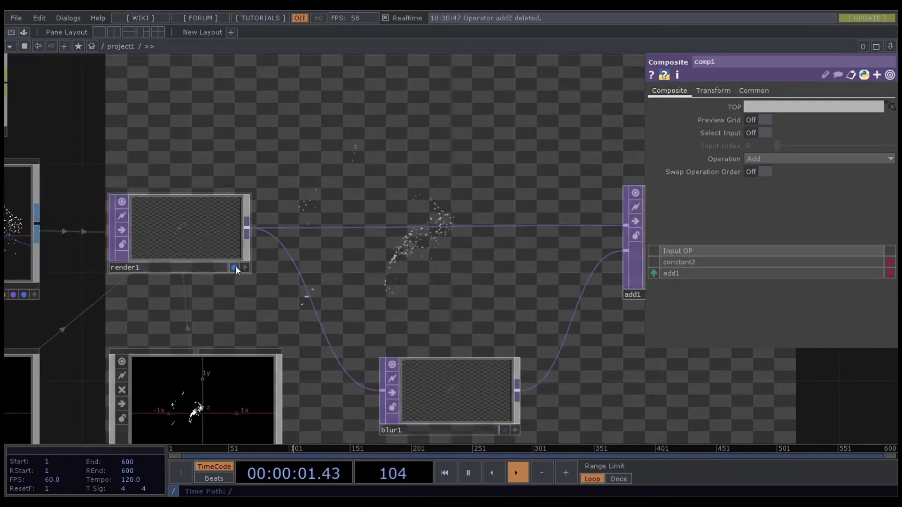
left_click(235, 268)
left_click_drag(565, 294, 224, 266)
left_click_drag(489, 269, 203, 306)
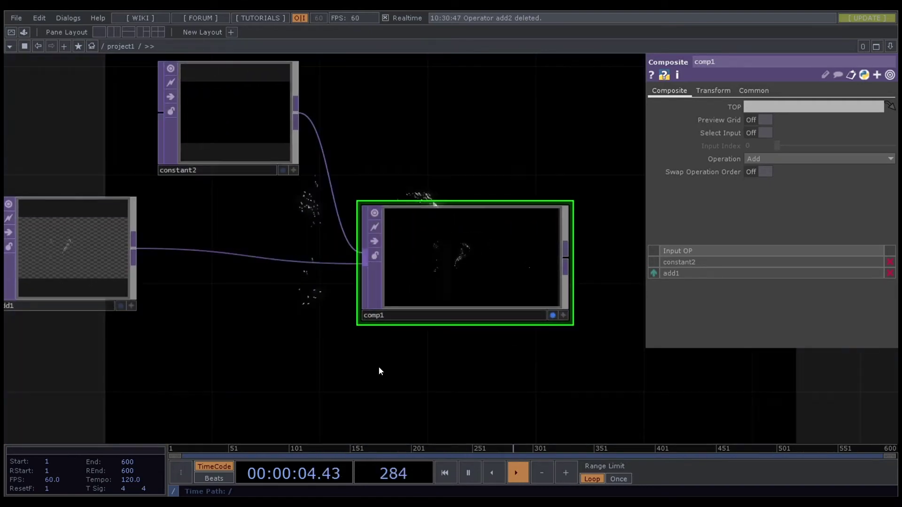
left_click_drag(379, 370, 500, 311)
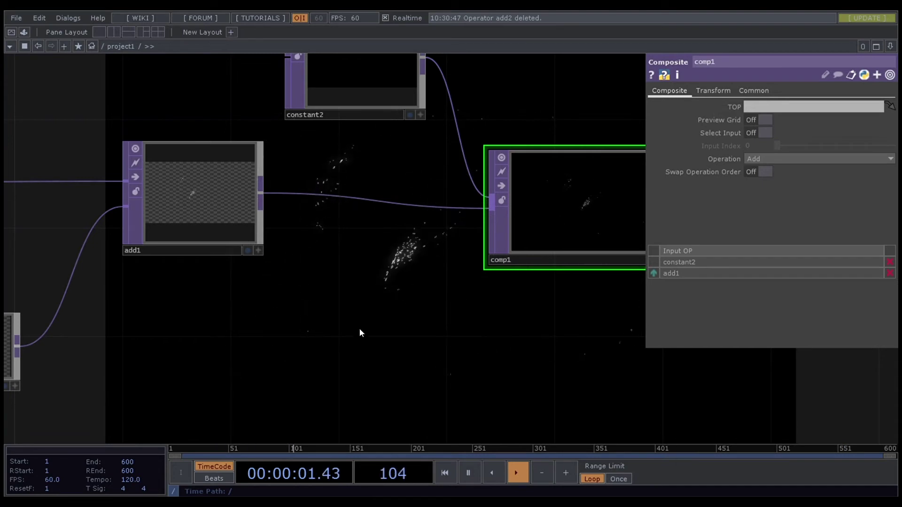
scroll(358, 328, "up", 3)
scroll(358, 322, "down", 5)
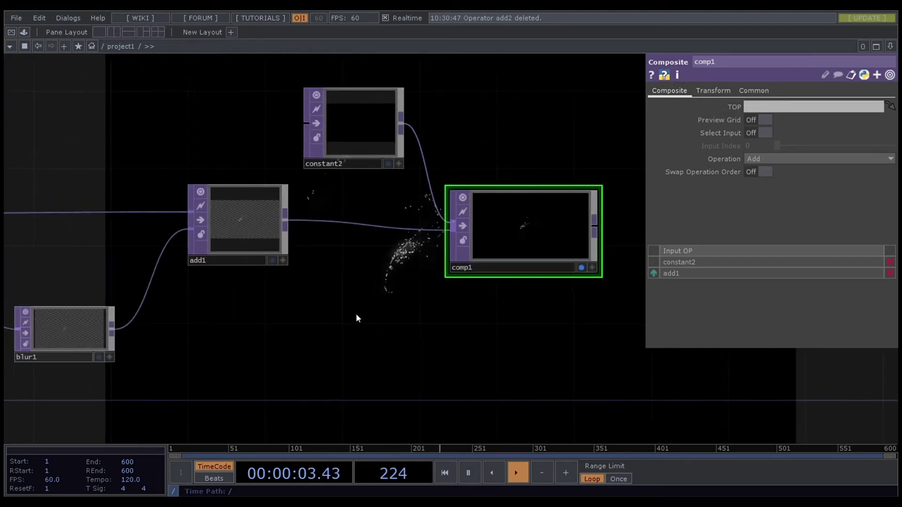
left_click_drag(357, 315, 801, 342)
left_click_drag(364, 275, 595, 271)
left_click_drag(178, 350, 278, 349)
left_click(248, 242)
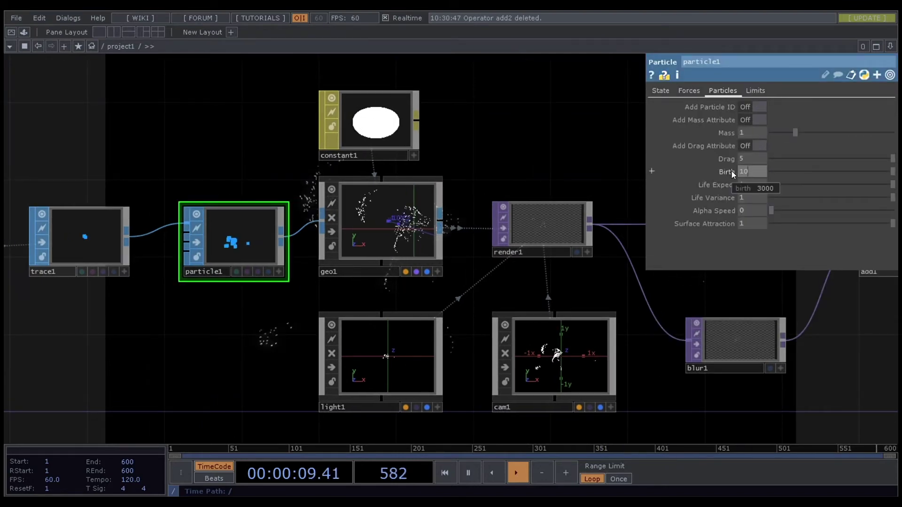
Step: Raise particle1's Birth rate to 10000
type("000")
key("Return")
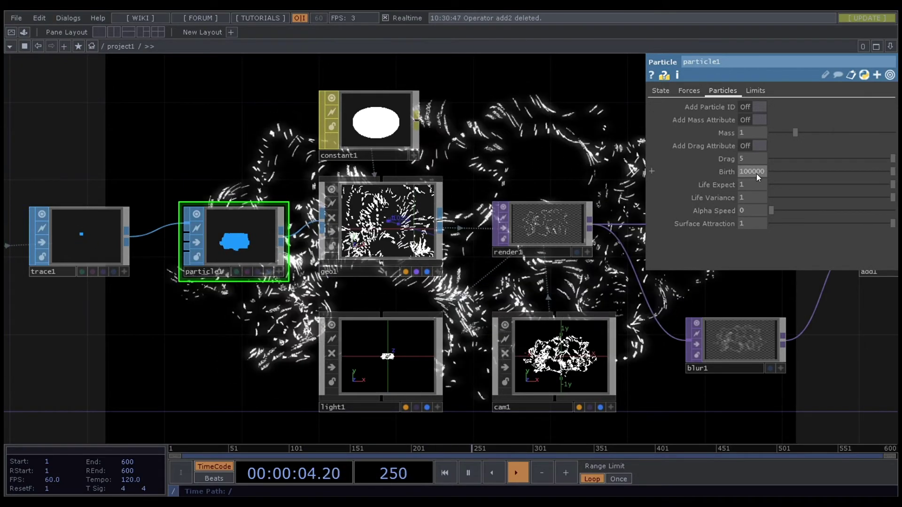
key("BackSpace")
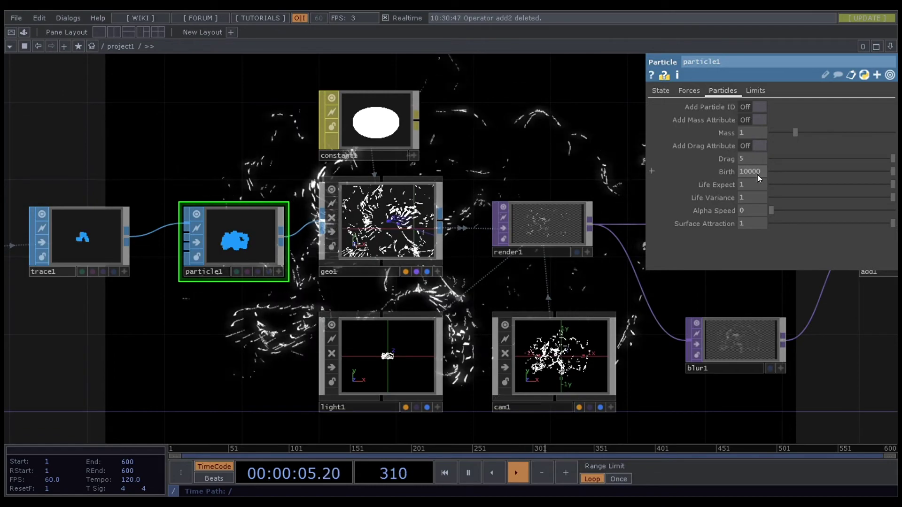
key("Return")
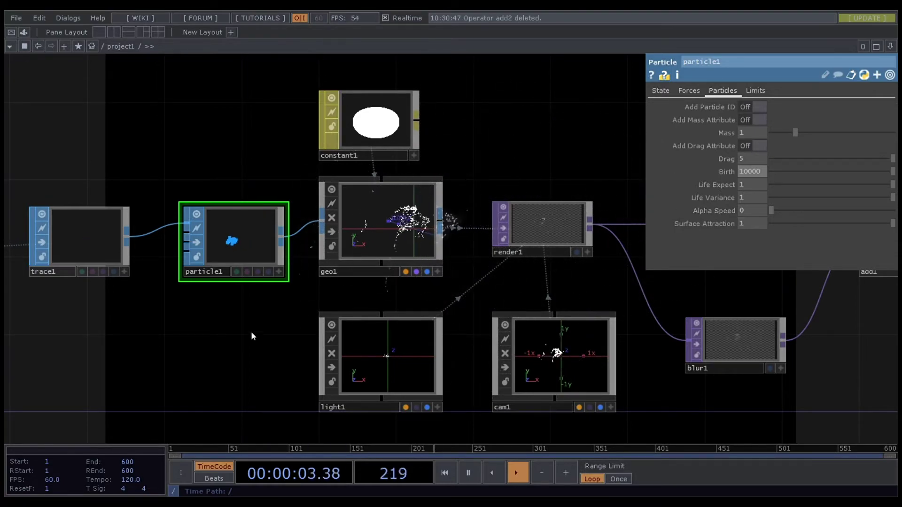
left_click_drag(232, 350, 259, 350)
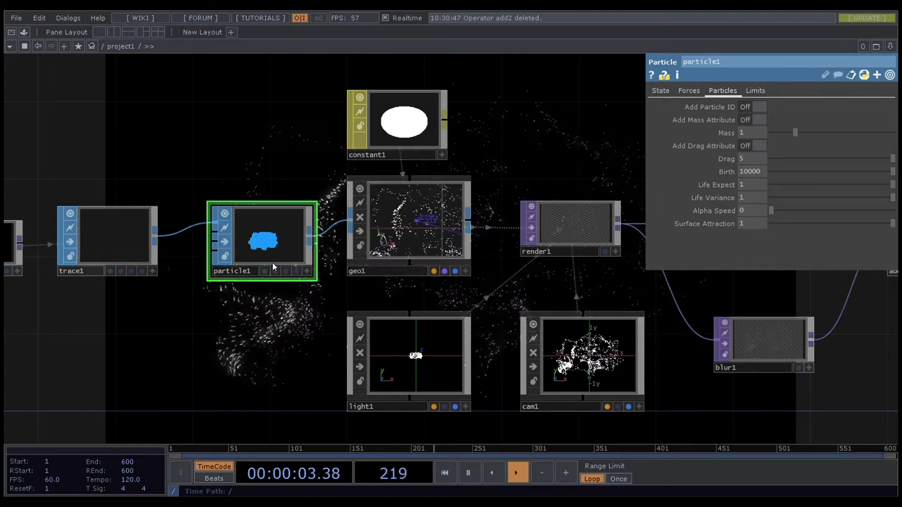
Step: Try a Life Expect of 3, then set it back to 1
left_click(741, 184)
type("3")
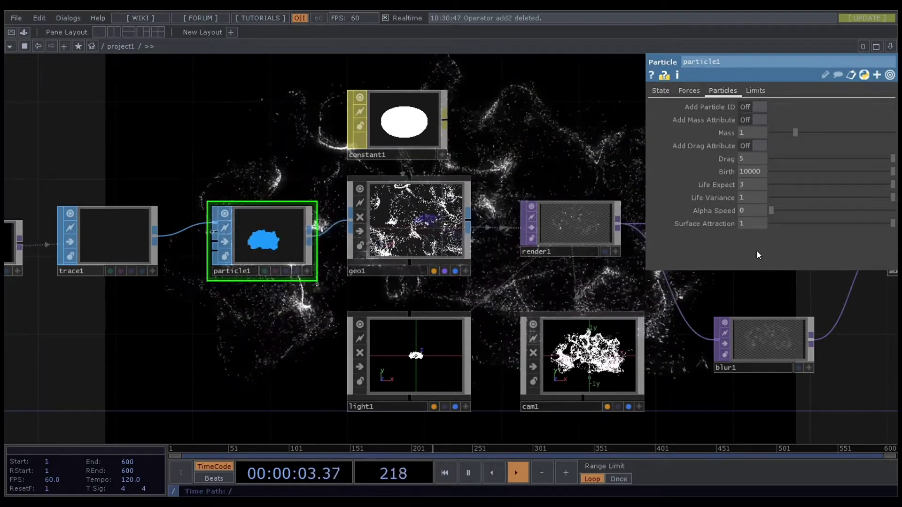
left_click_drag(751, 186, 734, 184)
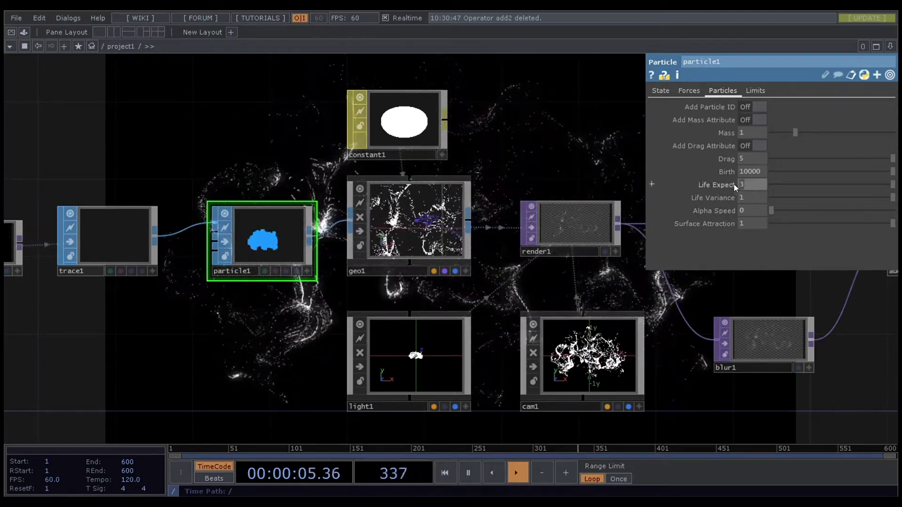
type("1")
key("Return")
left_click_drag(298, 388, 369, 421)
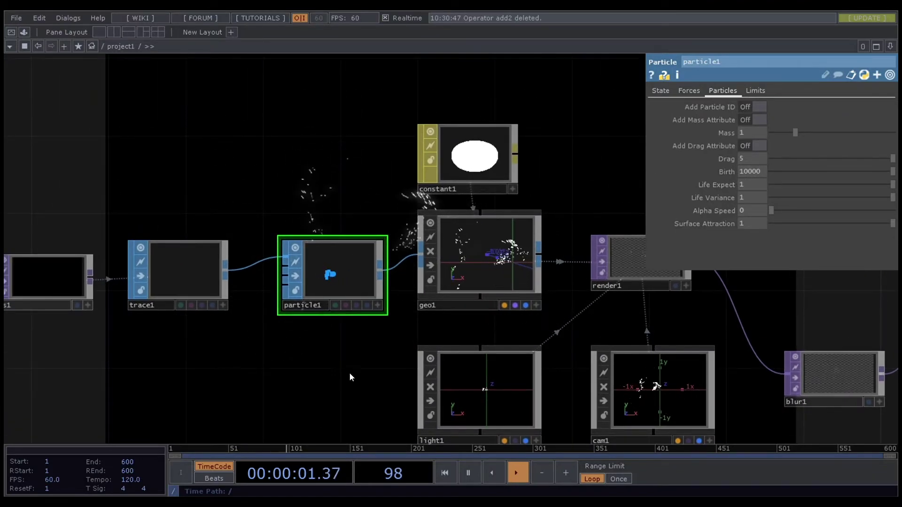
left_click(204, 274)
left_click_drag(344, 271, 320, 271)
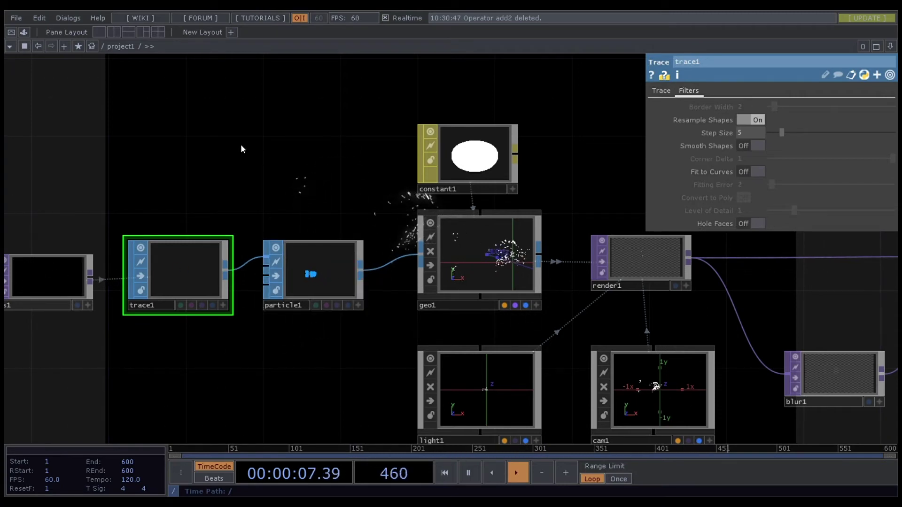
Step: Place a SOP to CHOP node sopto1 and enable instancing on geo1 with sopto1 as the source
left_click(325, 148)
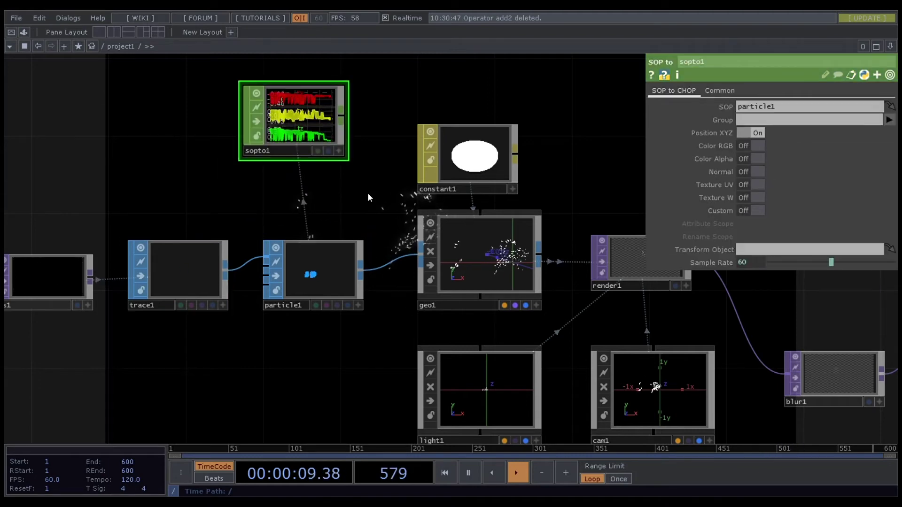
left_click(473, 275)
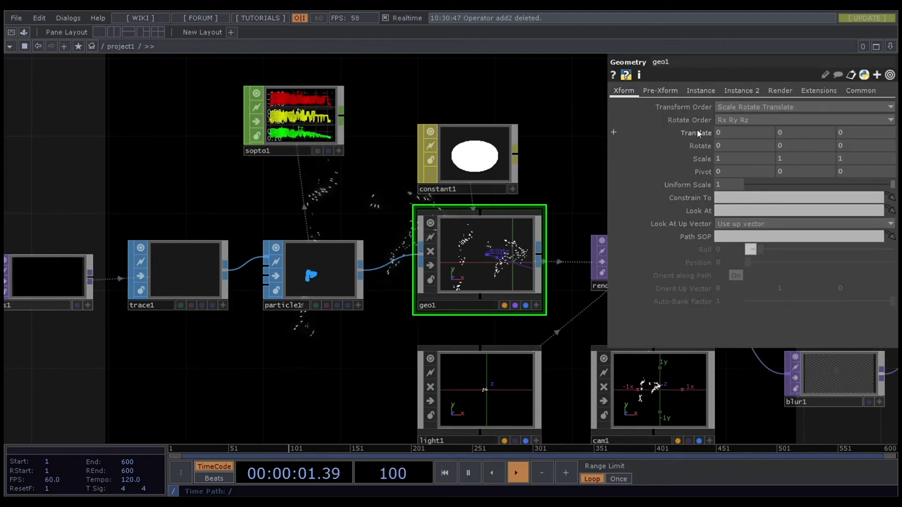
left_click(702, 92)
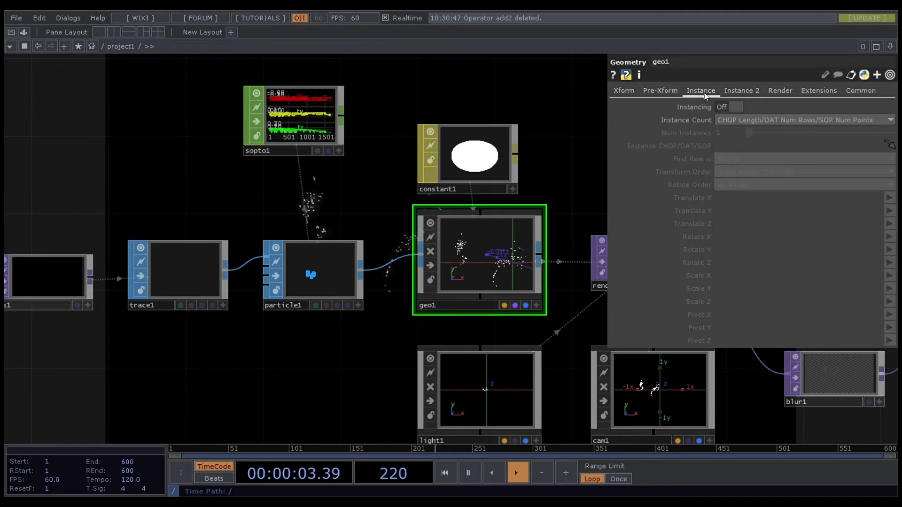
left_click(728, 107)
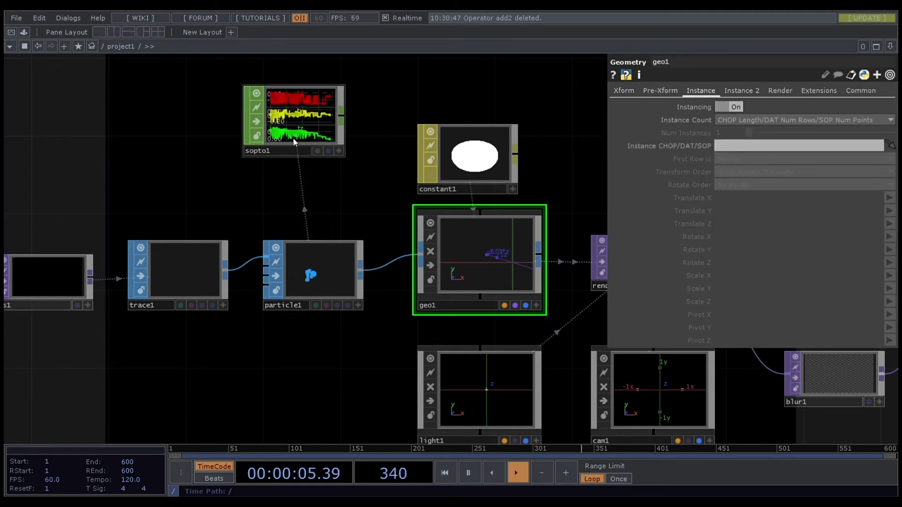
left_click_drag(312, 117, 737, 146)
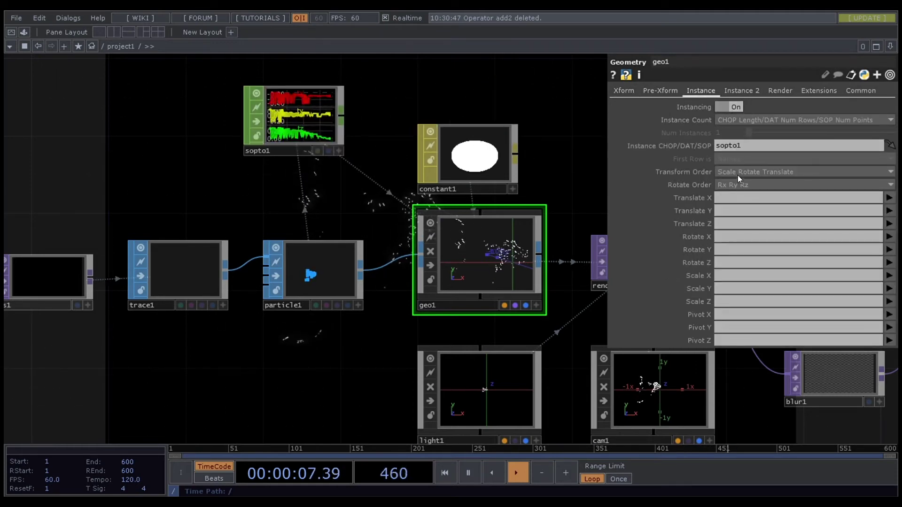
Step: Map geo1's instance Translate X, Y, Z to the tx, ty, tz channels
left_click(730, 201)
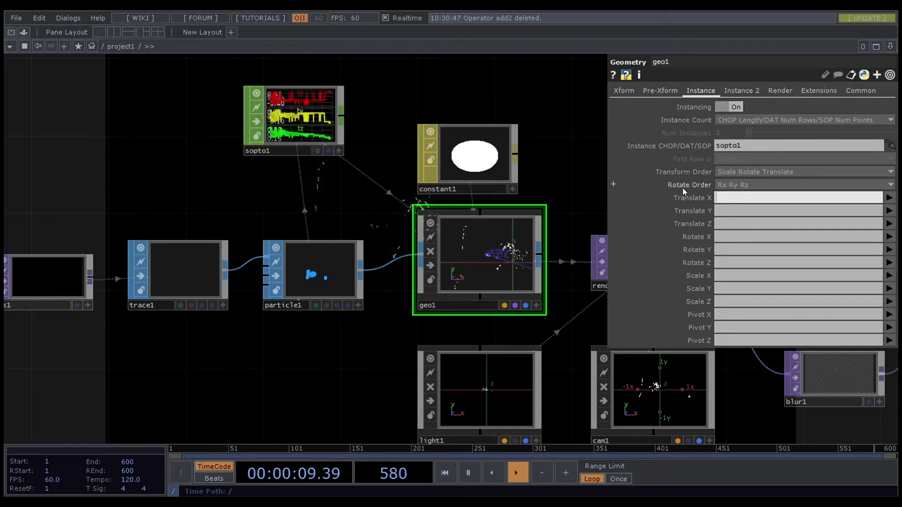
type("t")
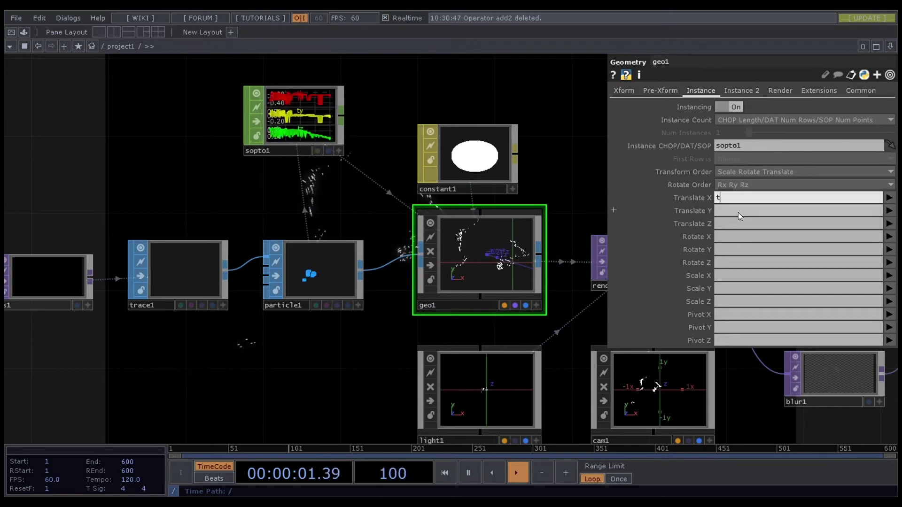
type("x")
key("Tab")
type("t")
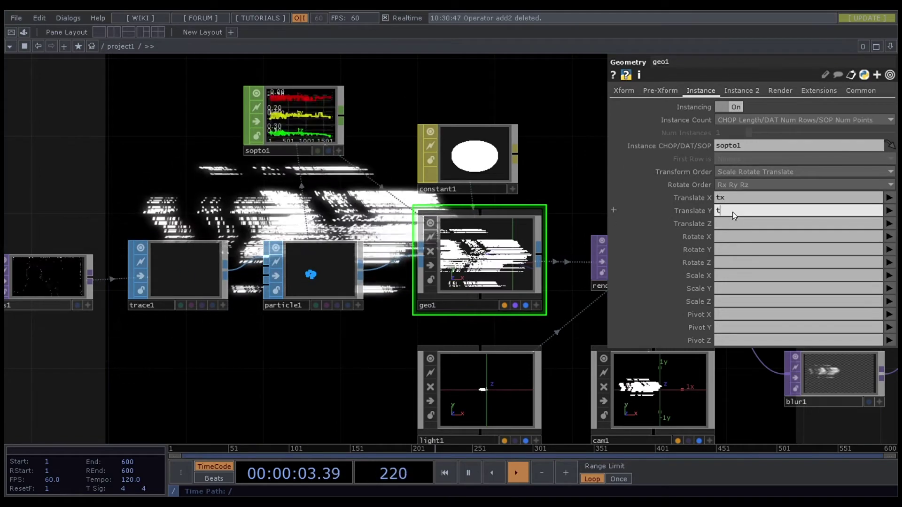
type("y")
left_click(724, 224)
type("t")
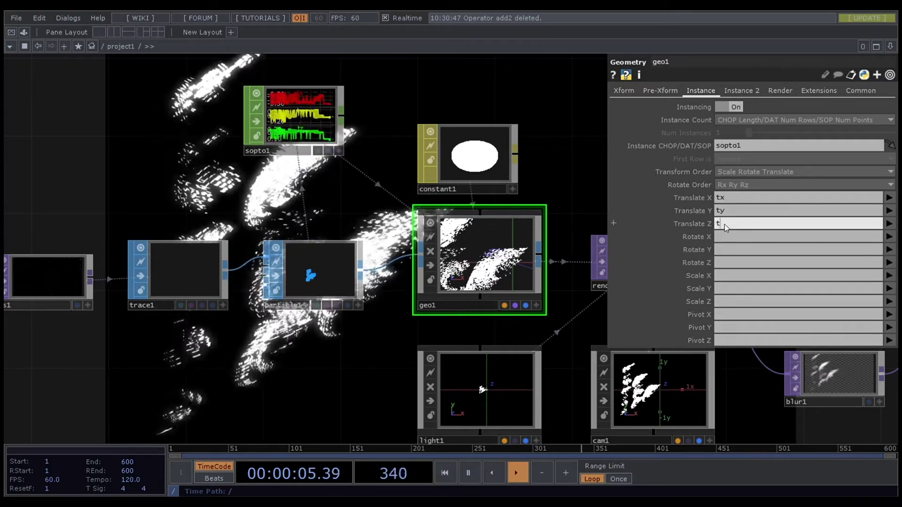
type("z")
key("Return")
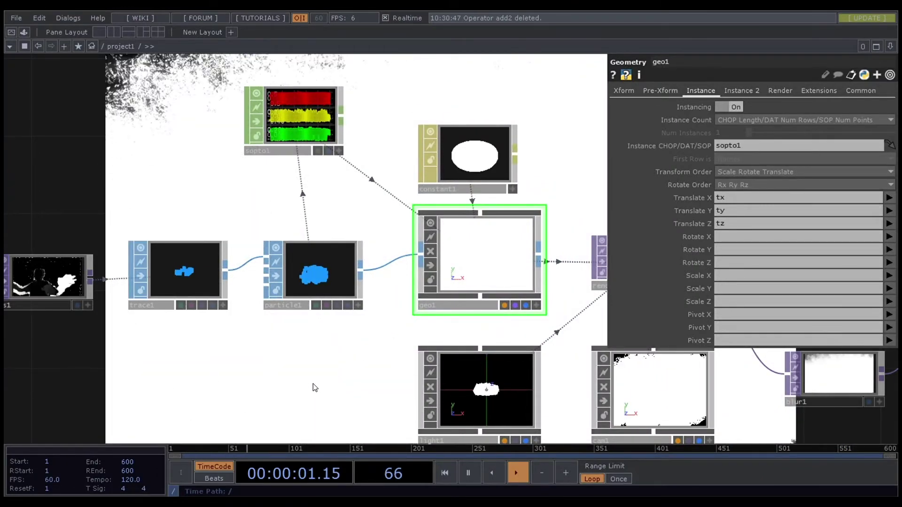
left_click(320, 284)
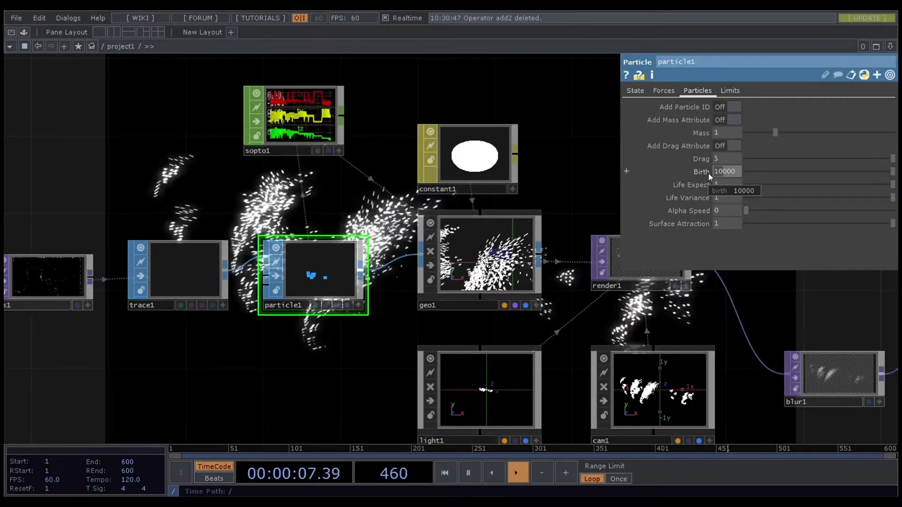
Step: Change particle1's Birth value from 10000 to 3000, then to 1000
type("3")
left_click(558, 129)
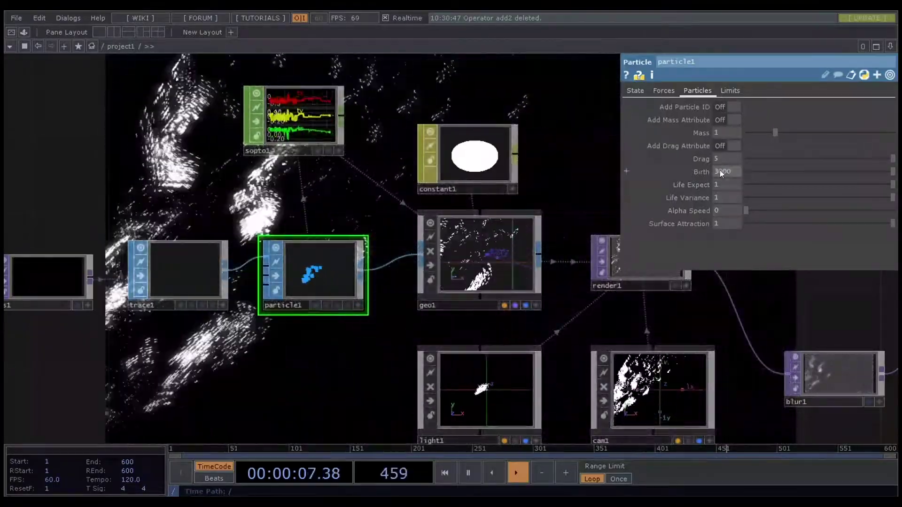
left_click_drag(714, 174, 719, 174)
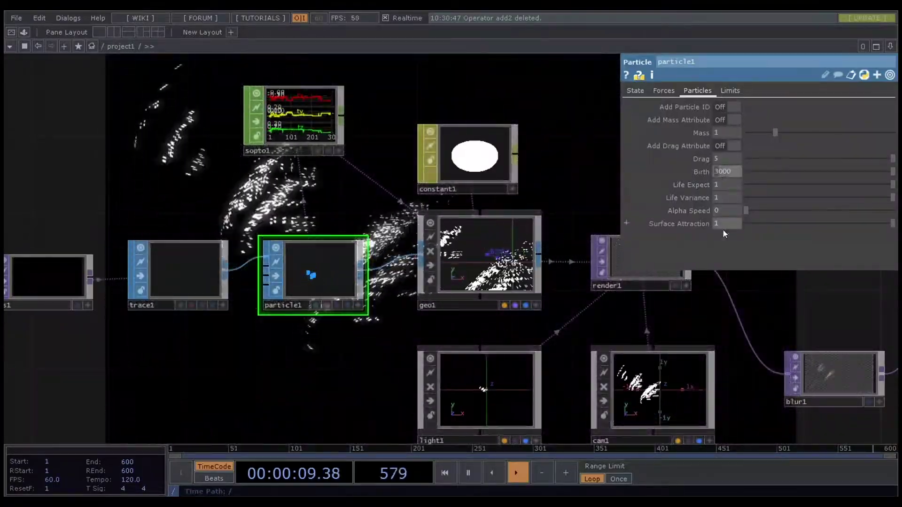
type("1")
key("Return")
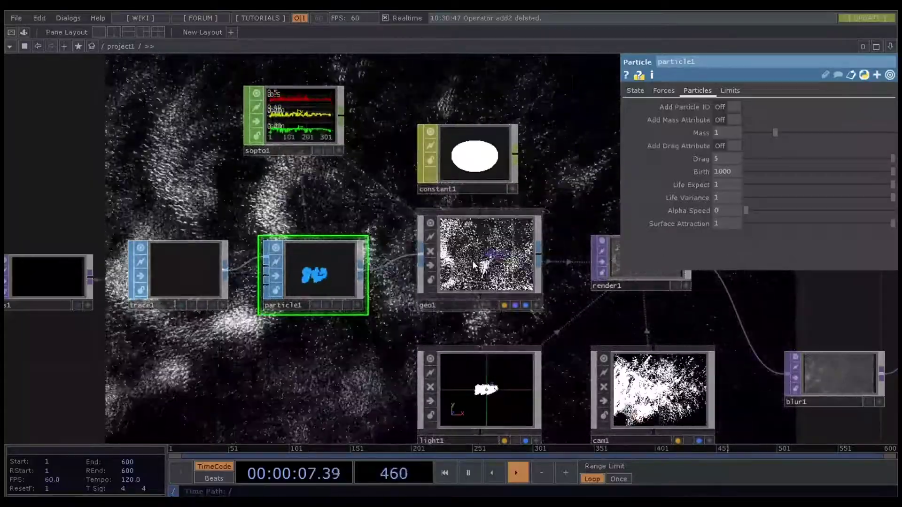
left_click(493, 277)
Step: Navigate the network to centre cache1 and diff1, nudging level1 slightly right
left_click_drag(347, 376, 368, 308)
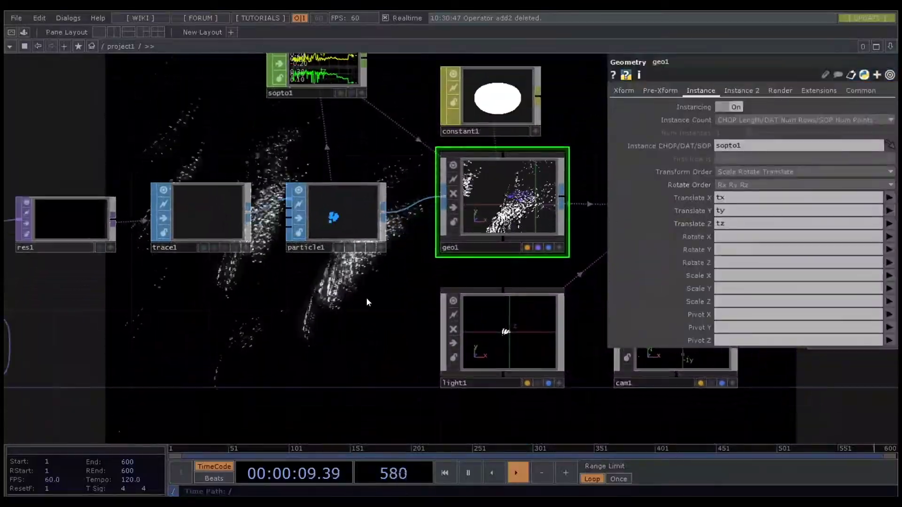
scroll(367, 299, "up", 2)
scroll(367, 299, "down", 4)
scroll(362, 329, "down", 3)
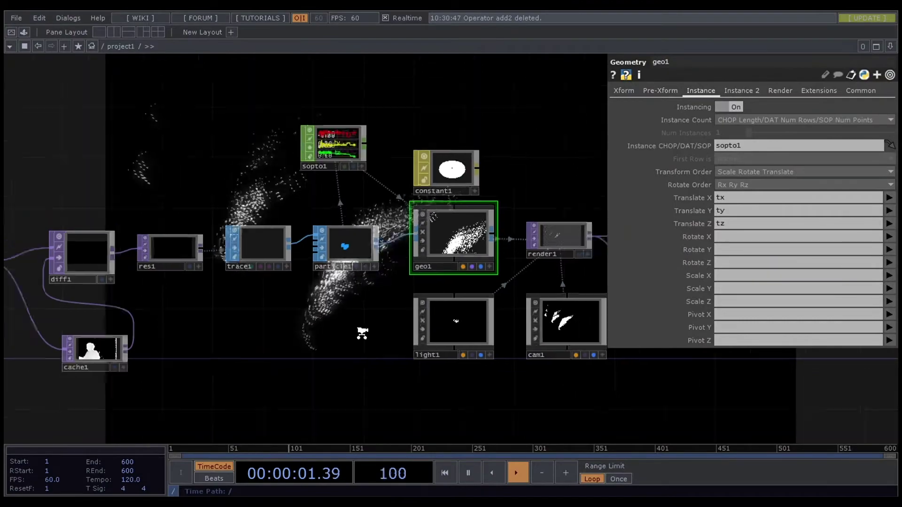
left_click_drag(365, 326, 352, 269)
left_click_drag(323, 305, 323, 295)
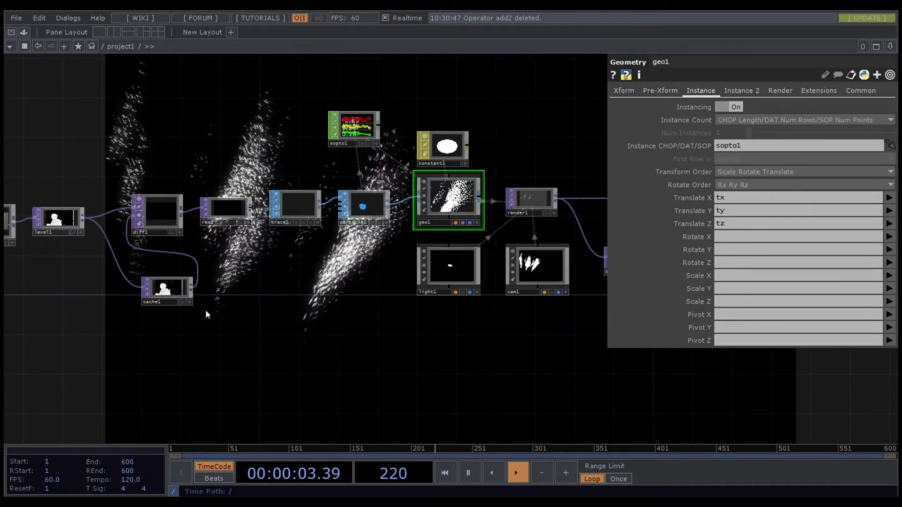
left_click_drag(281, 315, 318, 295)
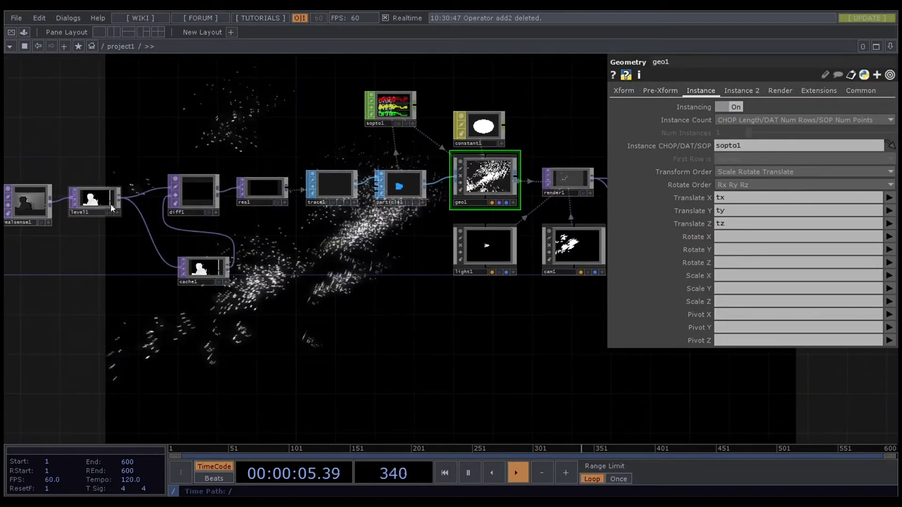
left_click_drag(111, 204, 121, 204)
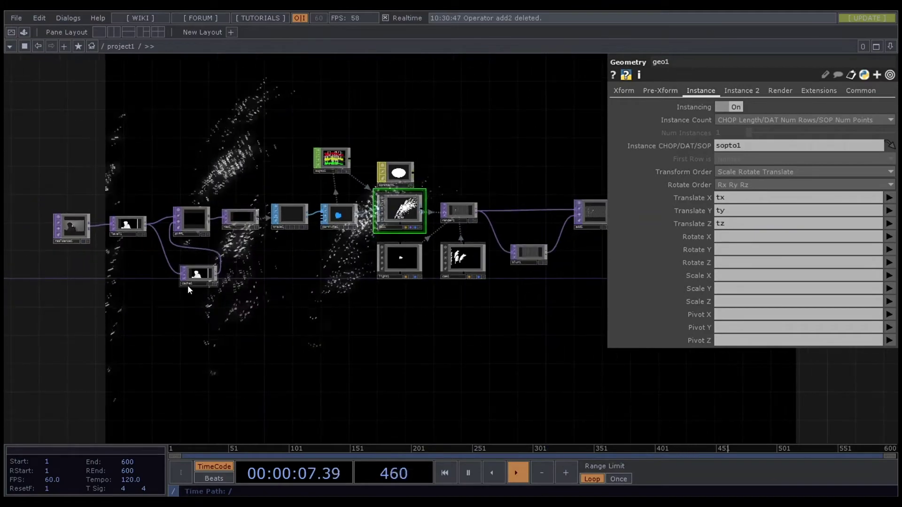
scroll(195, 288, "up", 5)
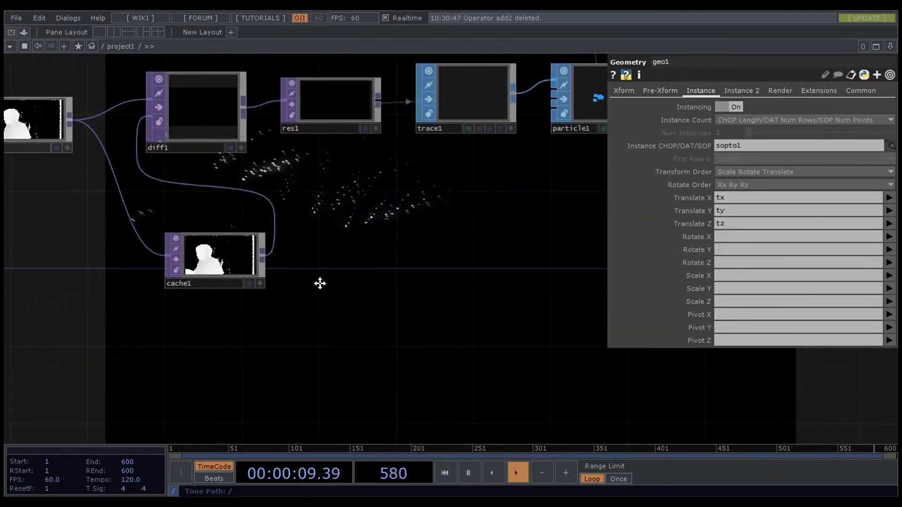
left_click_drag(318, 282, 252, 282)
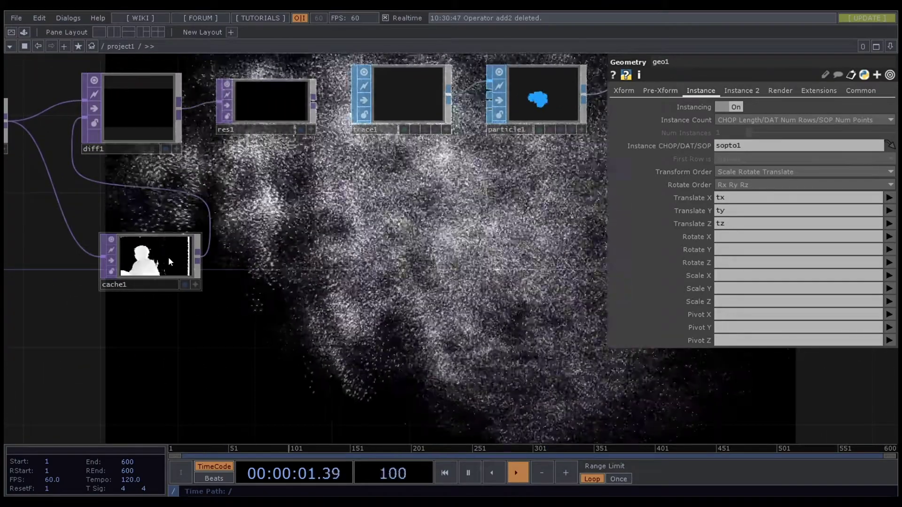
Step: Wire cache1's output into the input of the final comp TOP
left_click_drag(198, 256, 356, 372)
middle_click_drag(379, 365, 401, 360)
scroll(393, 353, "down", 6)
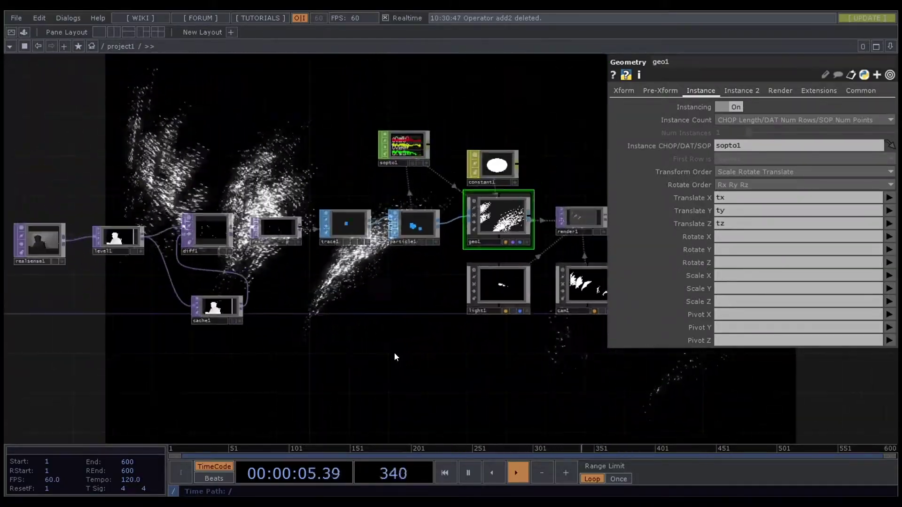
left_click_drag(532, 360, 389, 321)
scroll(389, 320, "down", 2)
key("h")
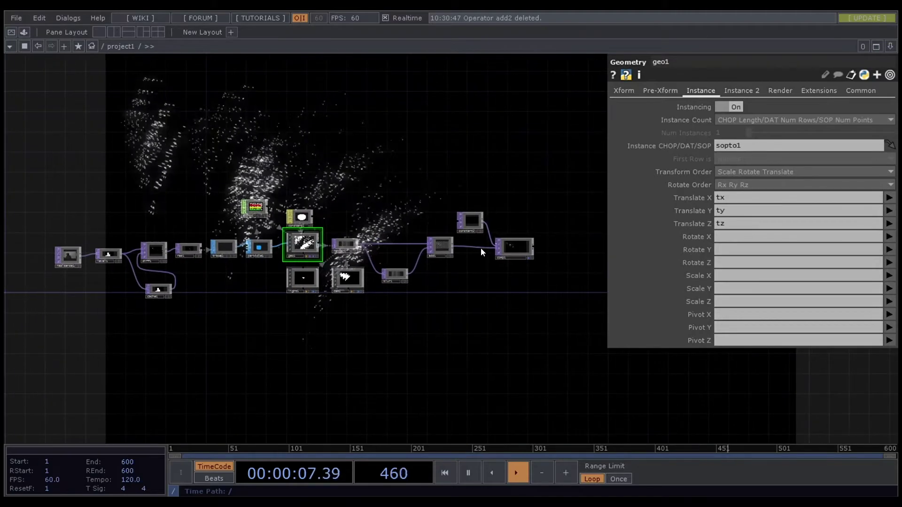
left_click_drag(170, 293, 194, 312)
left_click(172, 291)
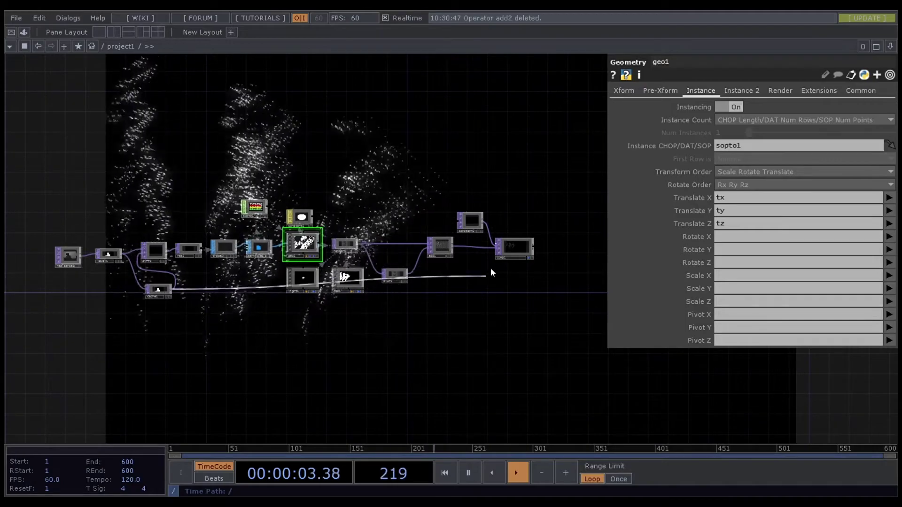
left_click(495, 253)
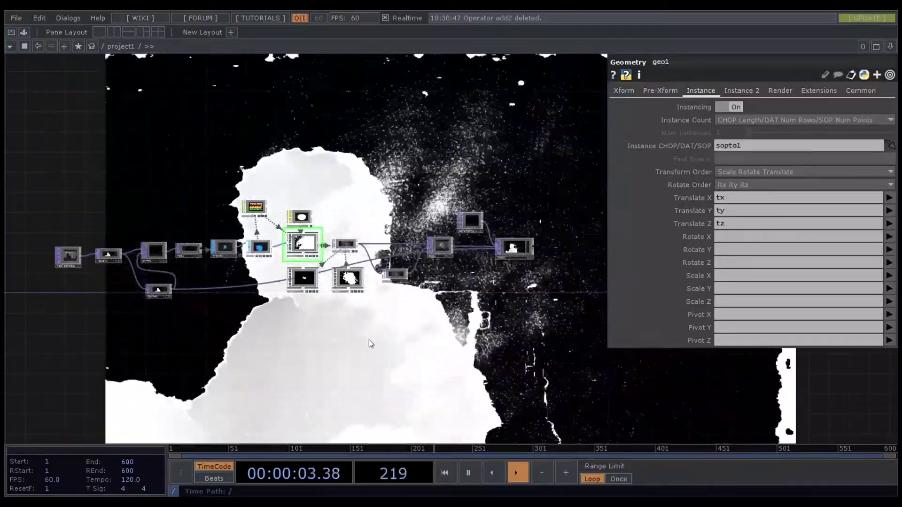
scroll(265, 350, "down", 2)
scroll(234, 337, "up", 2)
left_click_drag(299, 290, 408, 312)
scroll(408, 311, "down", 2)
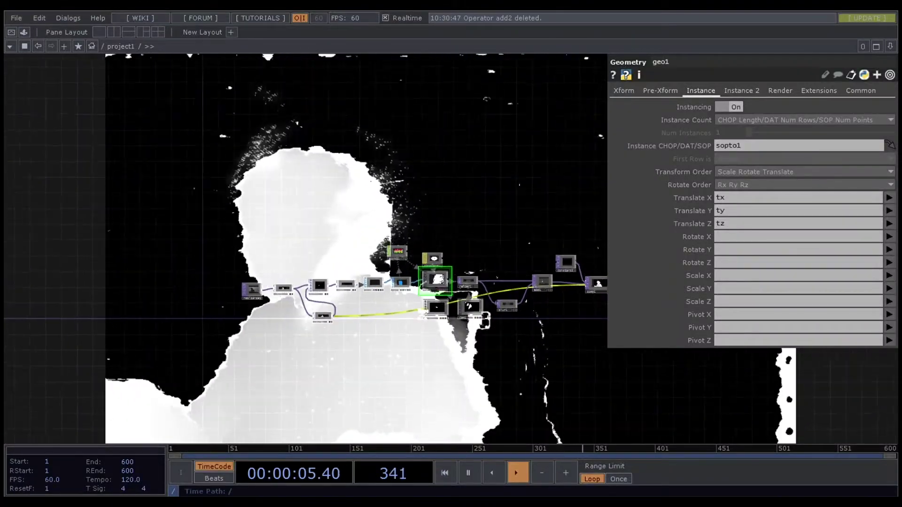
scroll(408, 311, "up", 5)
left_click_drag(514, 230, 468, 258)
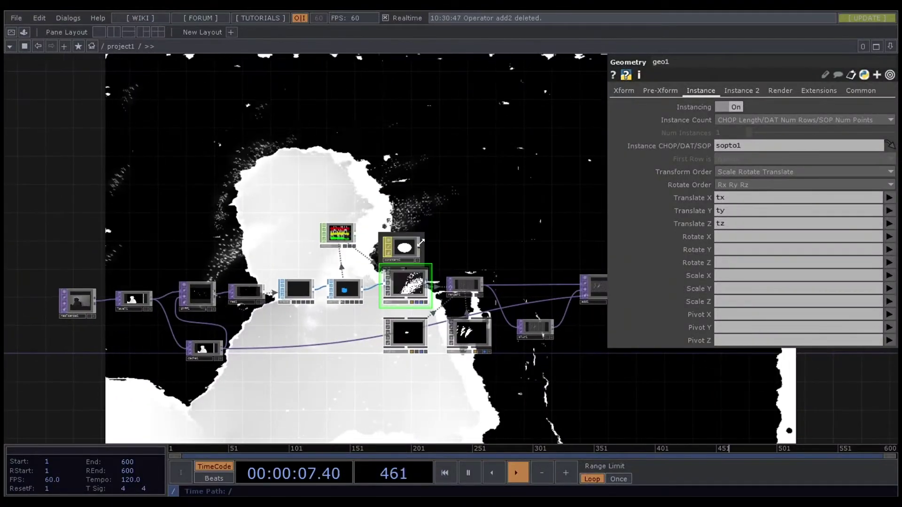
scroll(469, 262, "down", 2)
scroll(419, 244, "up", 5)
scroll(419, 244, "up", 2)
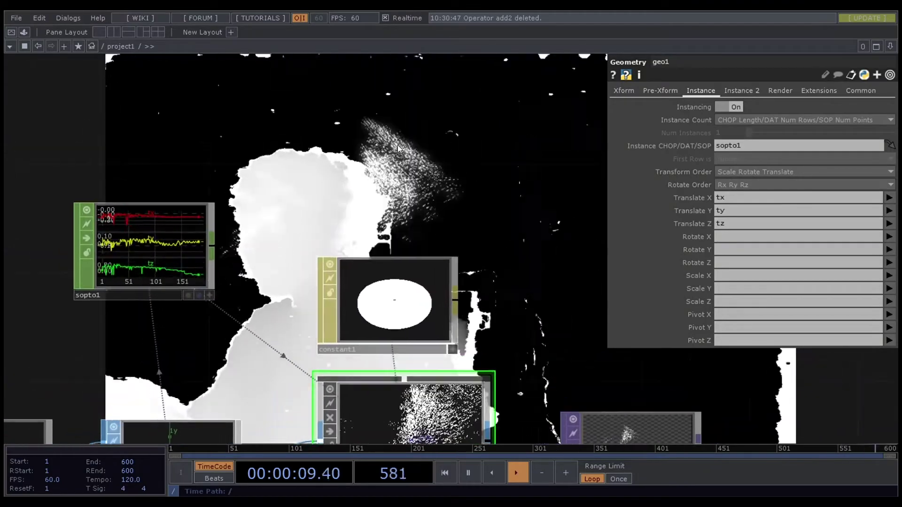
right_click(397, 140)
left_click(410, 24)
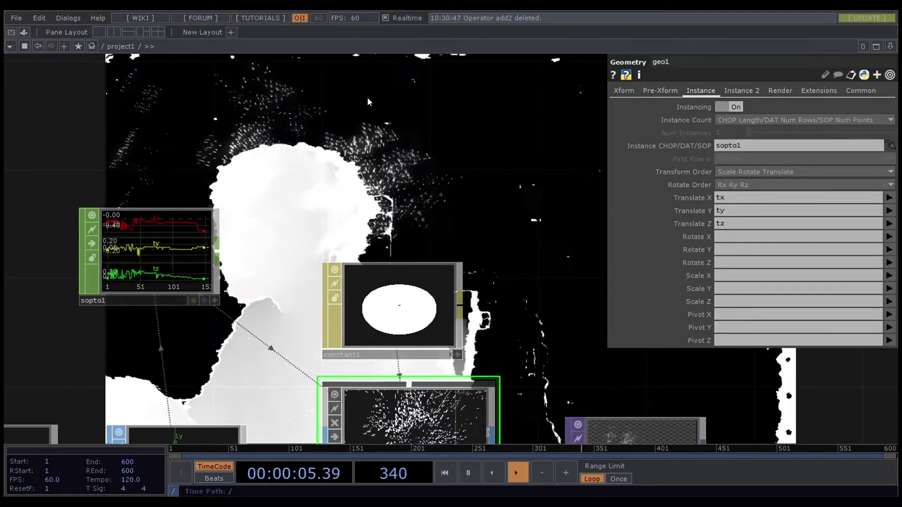
Step: Add a Noise TOP, noise1, with Monochrome switched Off
left_click(369, 79)
left_click(369, 82)
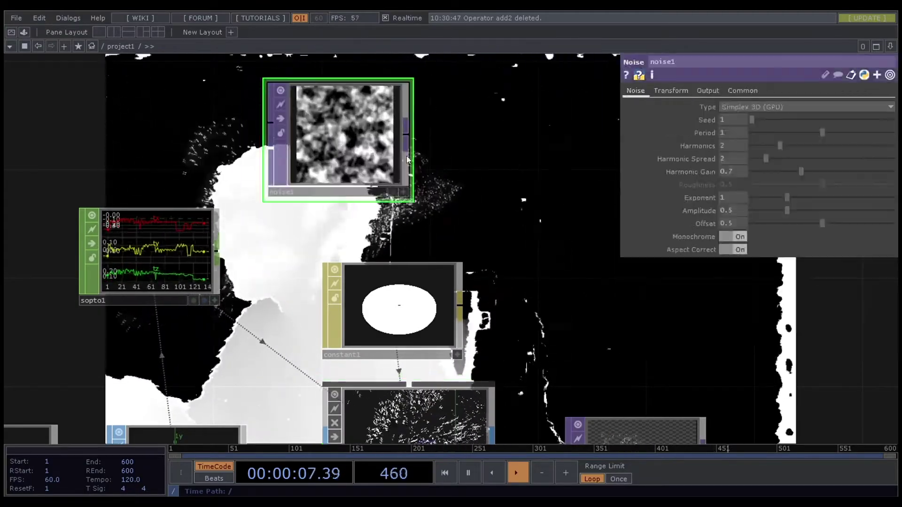
left_click(732, 237)
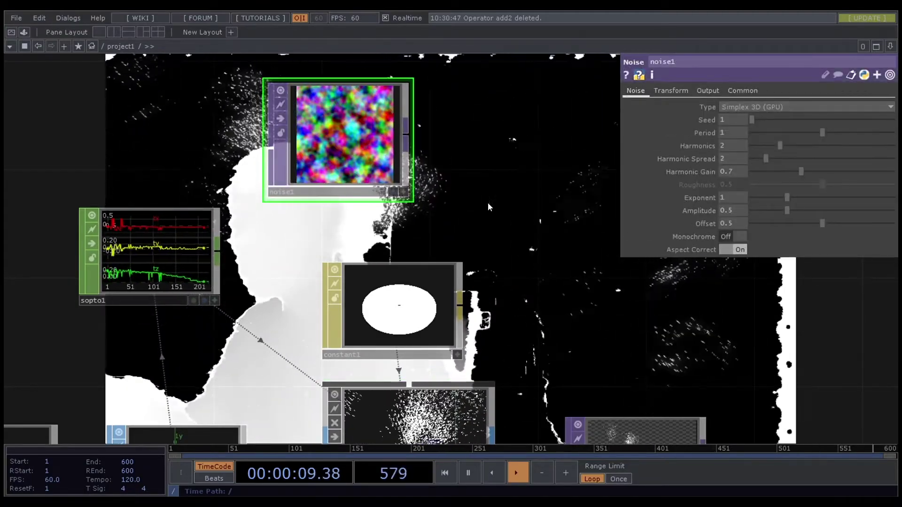
Step: Add a second Noise node beside noise1 via the network's Add Operator menu
left_click_drag(488, 202, 367, 191)
scroll(368, 154, "up", 2)
scroll(357, 130, "down", 5)
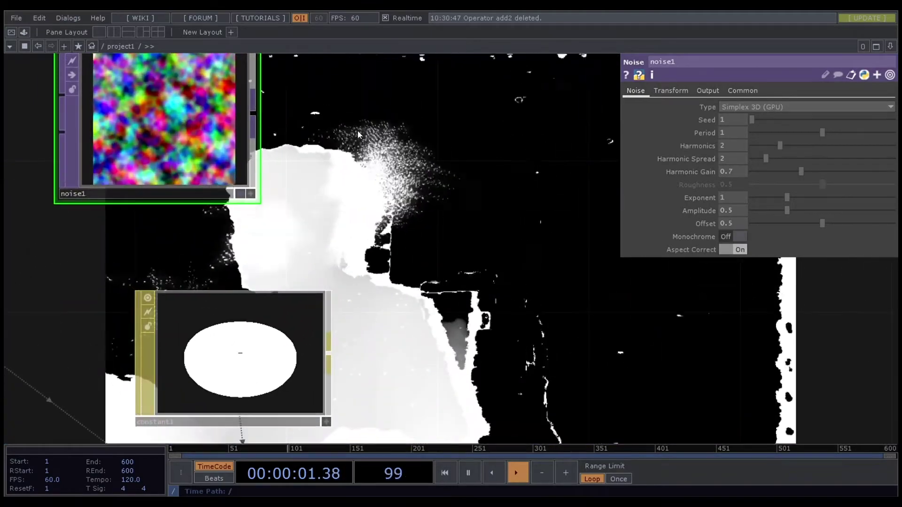
right_click(352, 133)
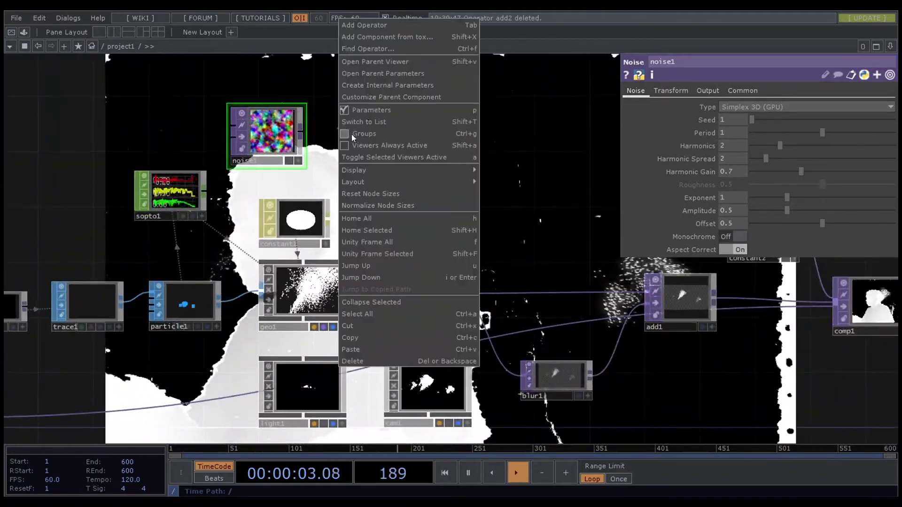
left_click(365, 26)
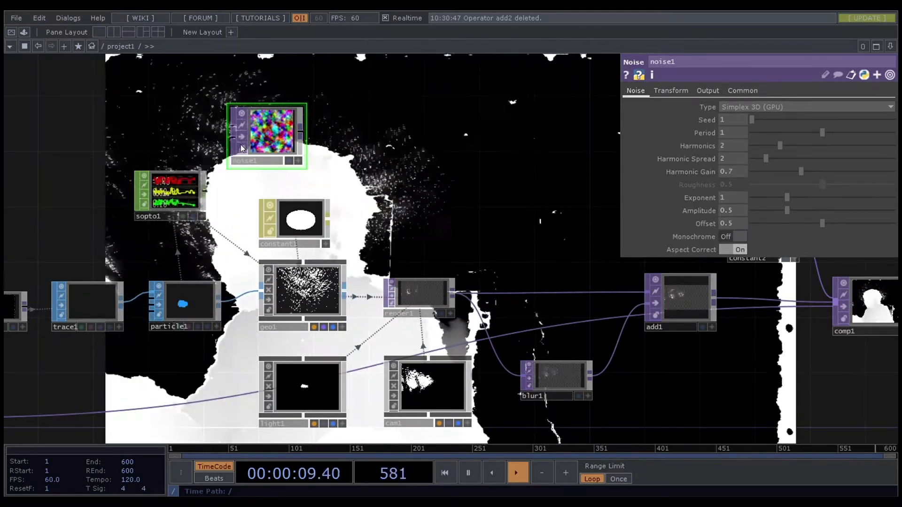
key("ctrl+v")
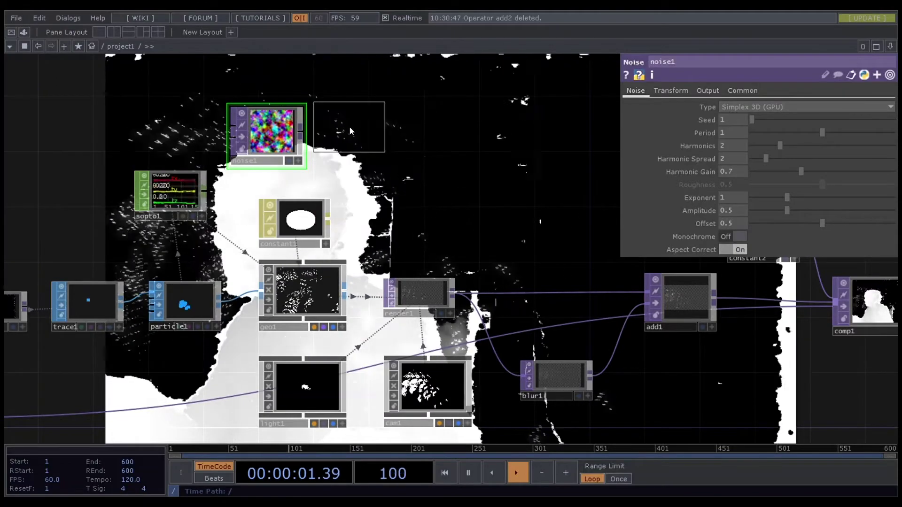